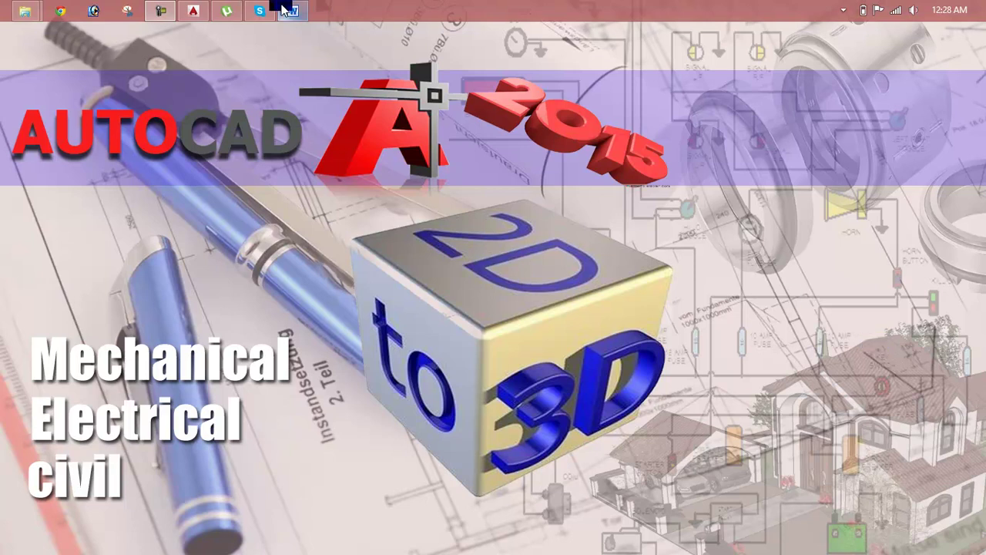
Review the Lesson 39 Scale outline in Word, then switch to the empty AutoCAD Drawing1.
mouse_move(292, 10)
left_click(302, 68)
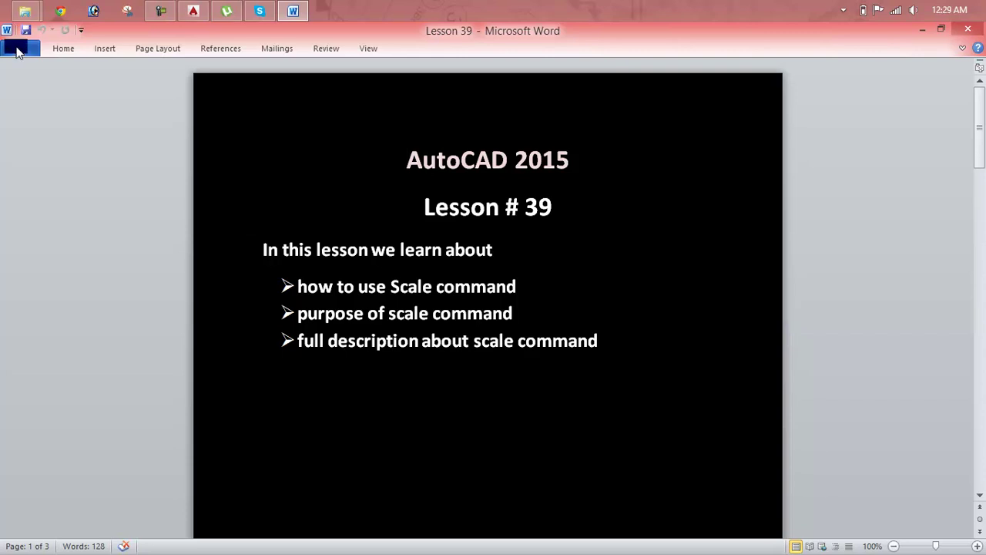
left_click(189, 11)
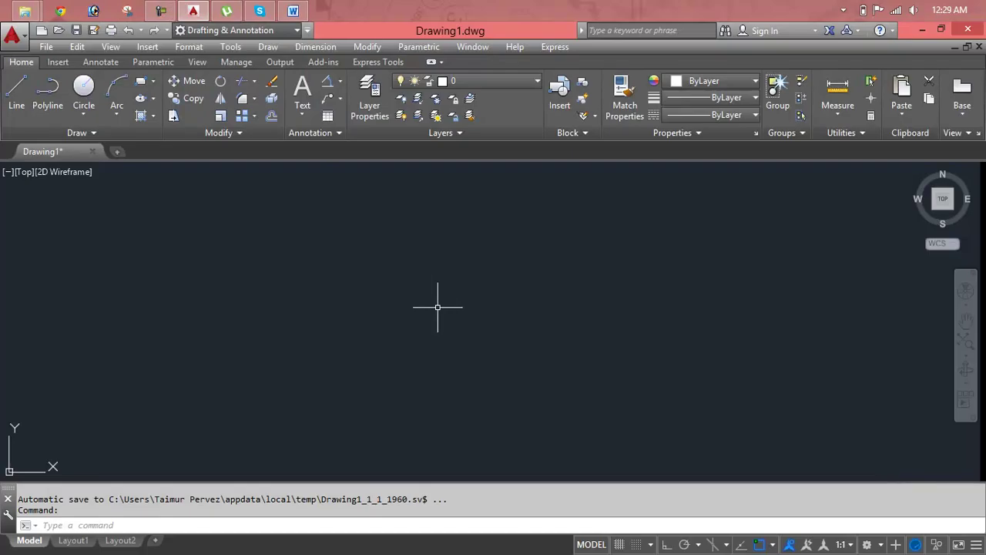
key("Escape")
key("Escape")
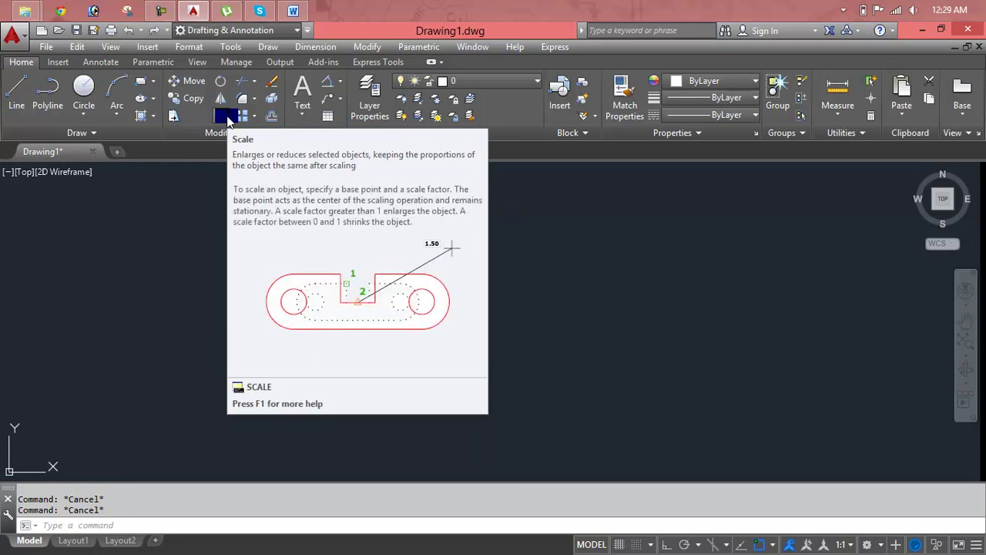
left_click(362, 46)
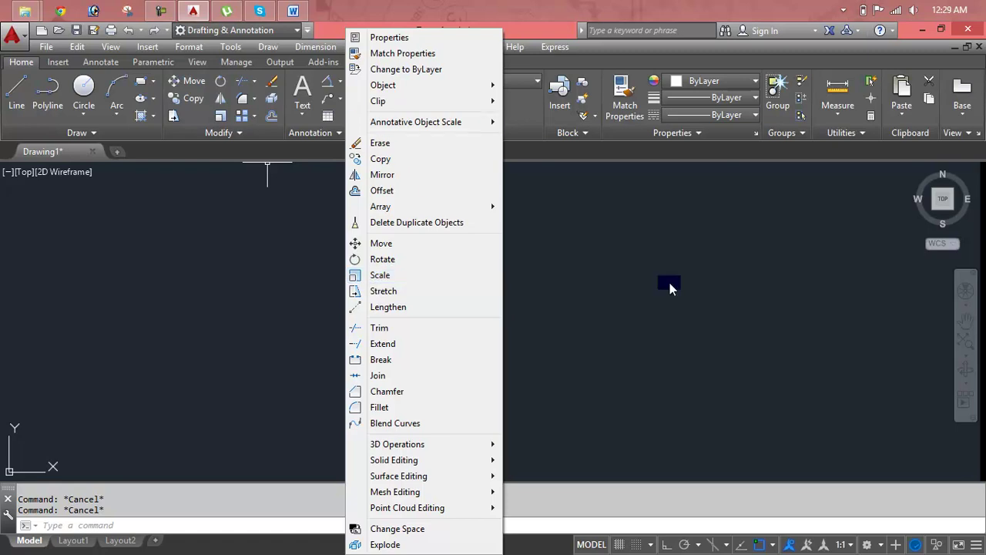
key("Escape")
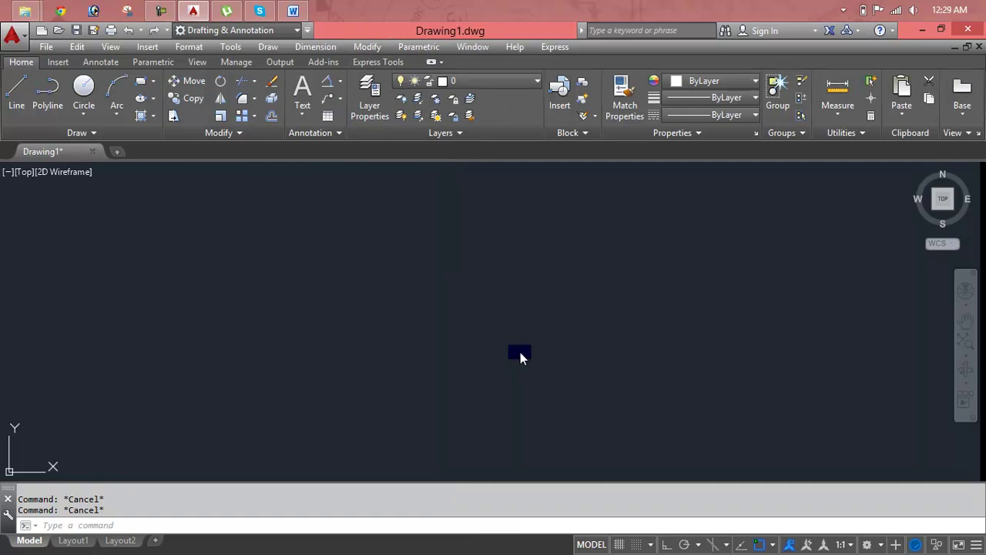
Draw a 5' by 5' square with RECTANG from a corner left of centre.
left_click(478, 298)
key("Escape")
type("re")
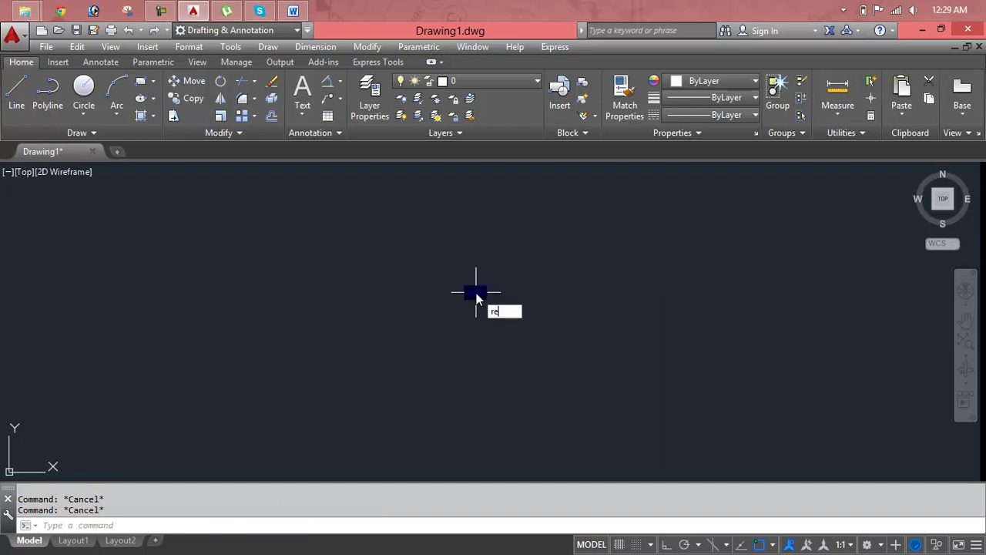
type("c")
key("Return")
left_click(275, 241)
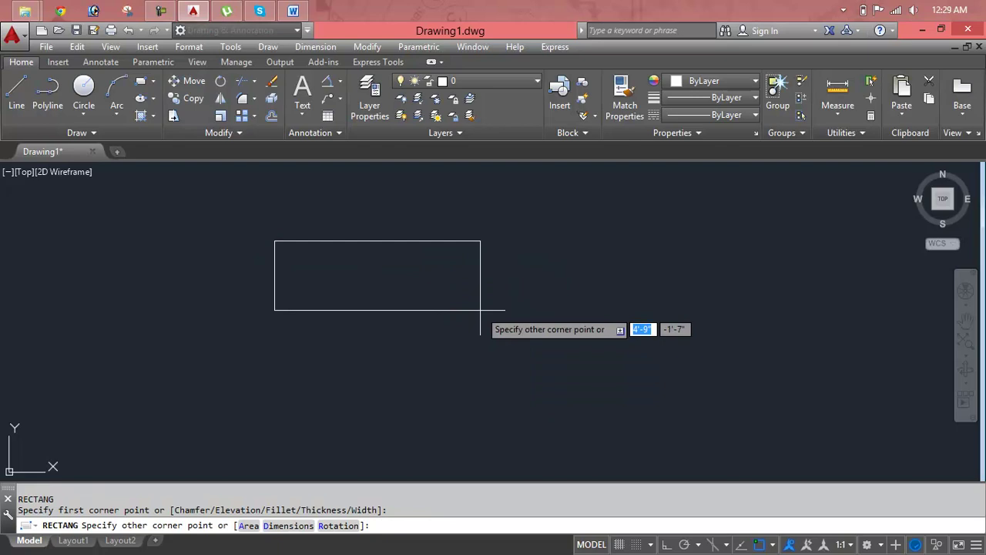
type("@")
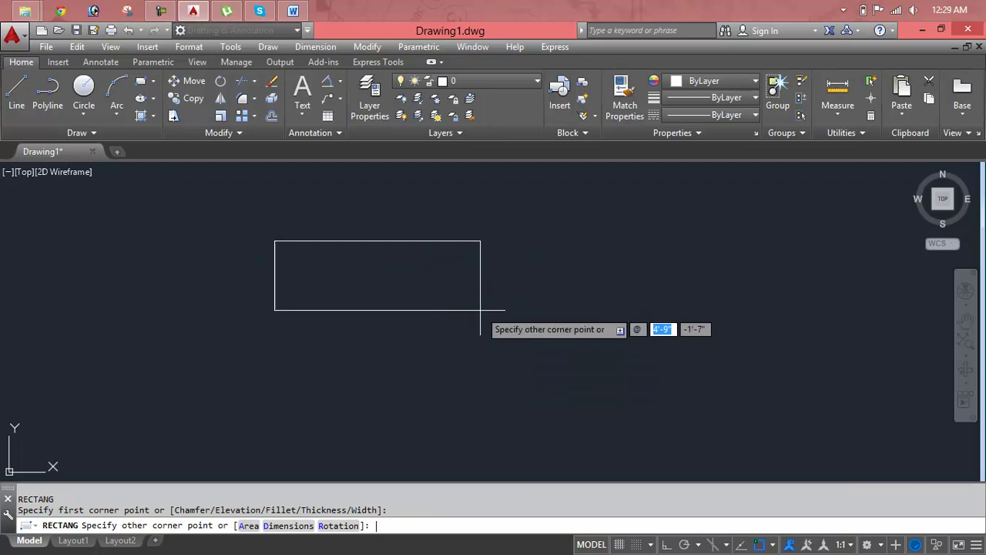
type("5")
key("Tab")
type("5")
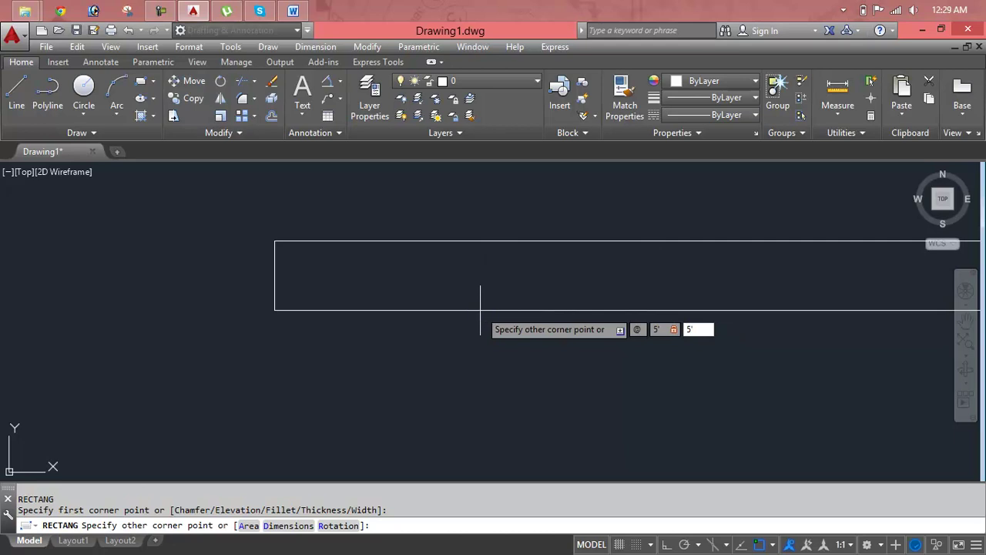
key("Return")
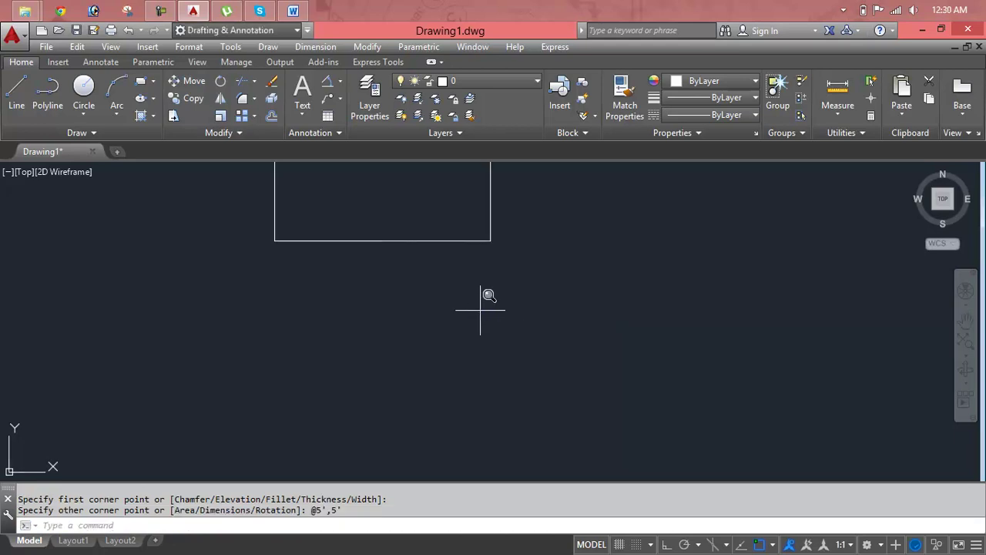
Zoom All, then Zoom Extents, and pan to centre the square in view.
type("z")
key("Return")
type("a")
key("Return")
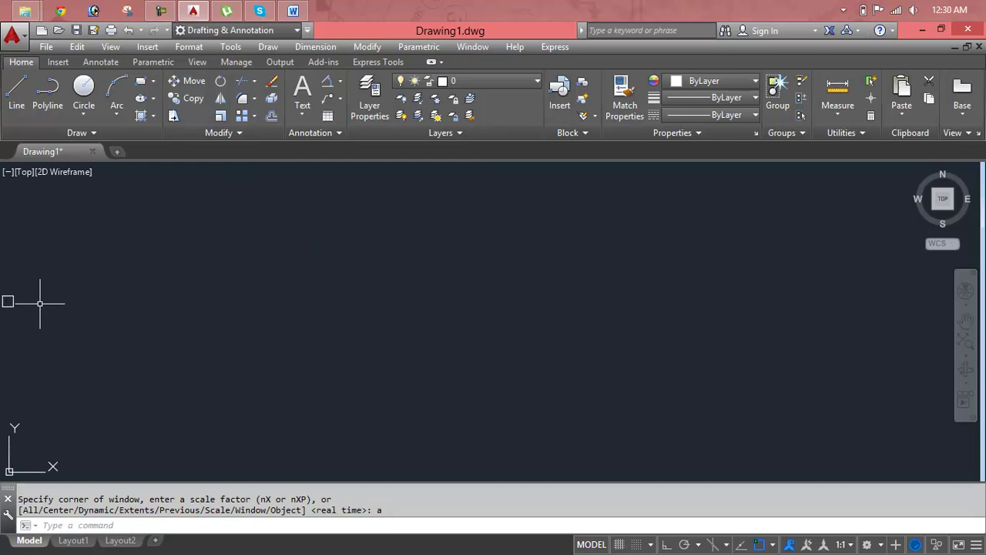
type("z")
key("Return")
type("e")
key("Return")
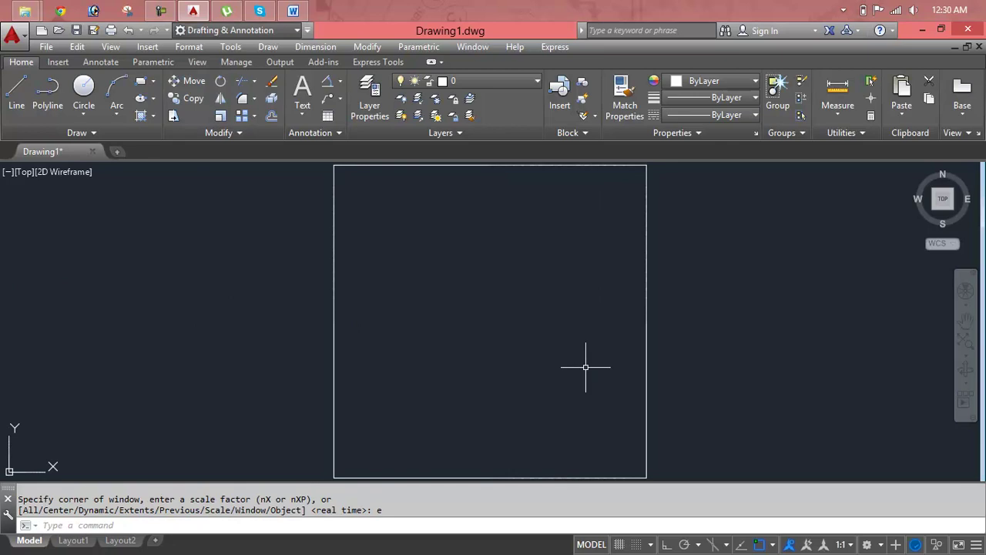
key("Escape")
key("Escape")
scroll(571, 358, "down", 2)
middle_click_drag(572, 358, 587, 316)
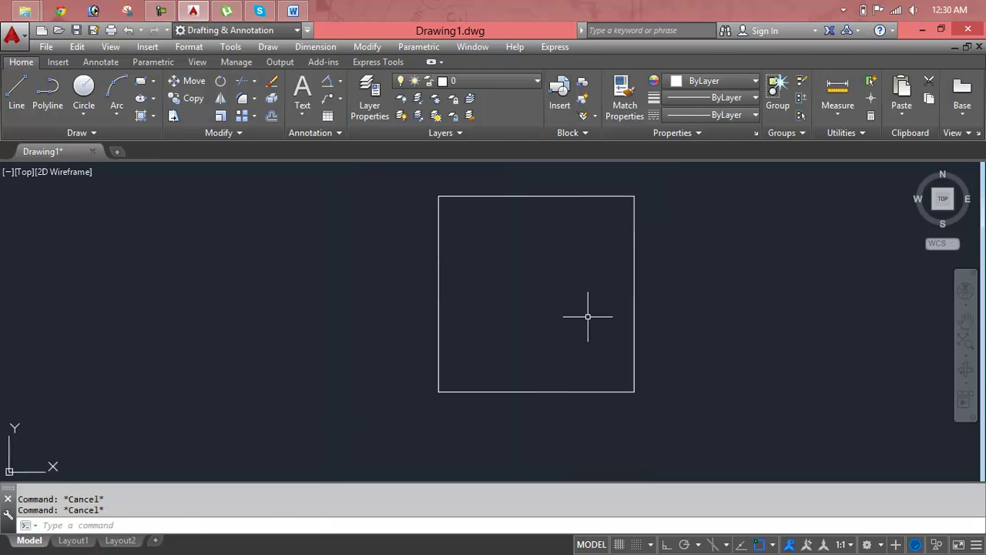
Draw a small circle near the square's top-right corner.
type("c")
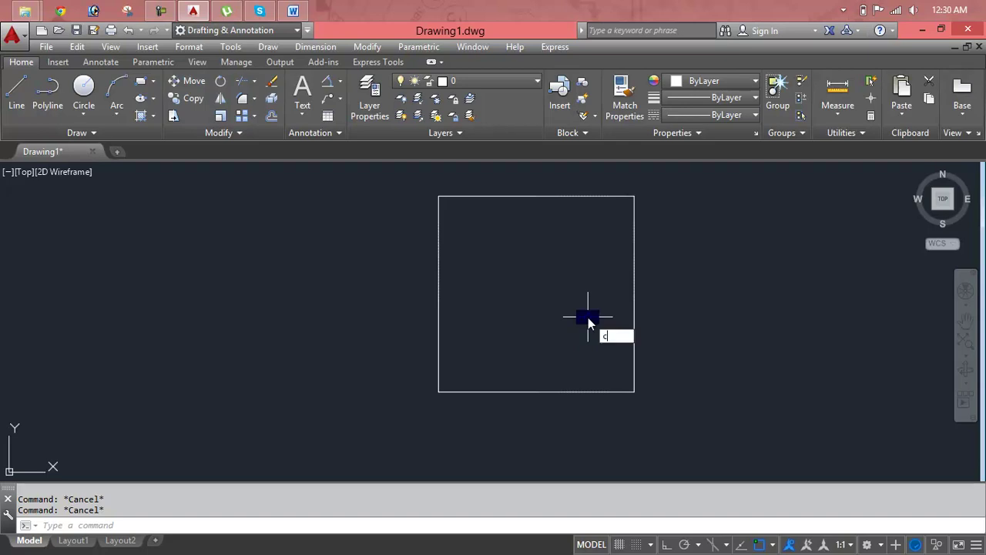
key("Return")
left_click(602, 216)
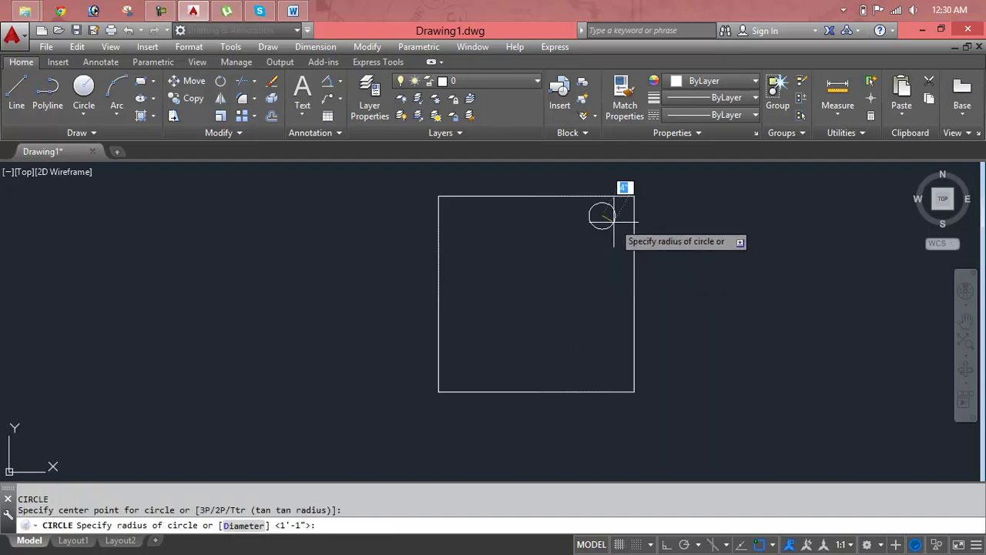
left_click(615, 223)
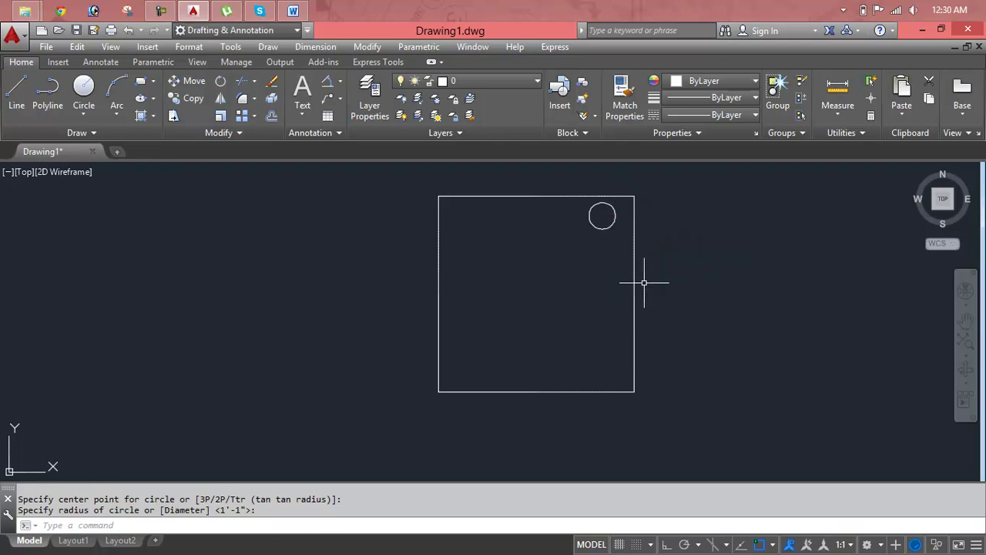
Move the circle slightly right from its centre, closer to the corner.
type("m")
key("Return")
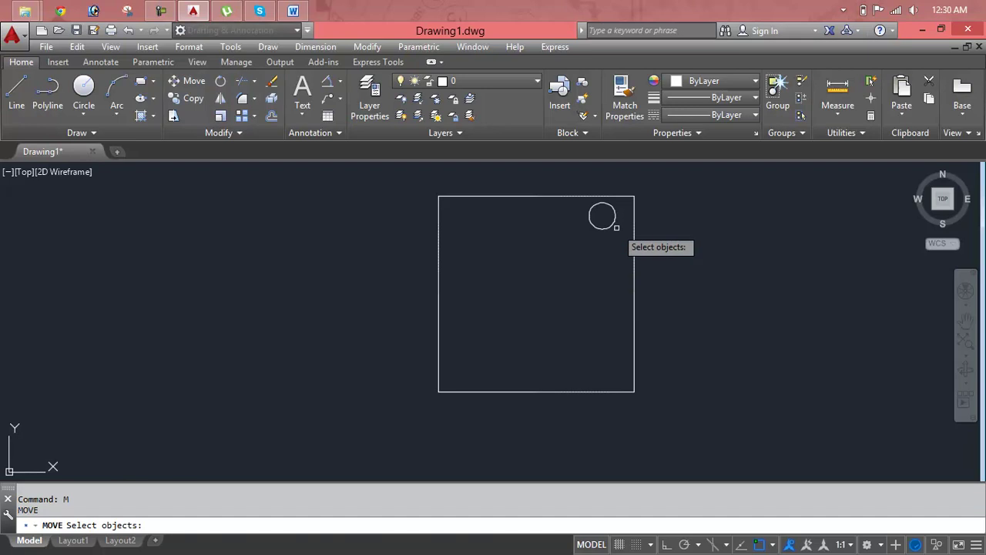
left_click(609, 227)
key("Return")
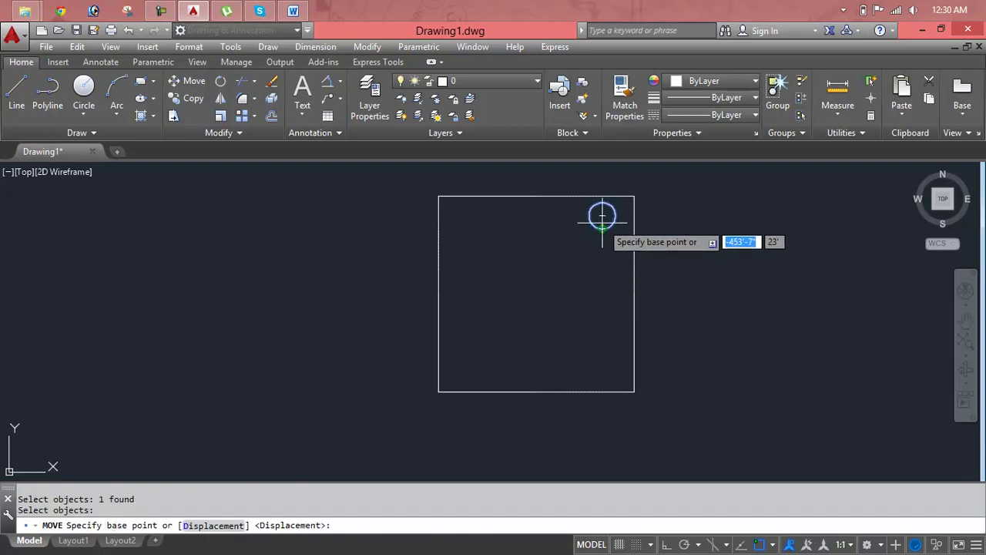
left_click(601, 217)
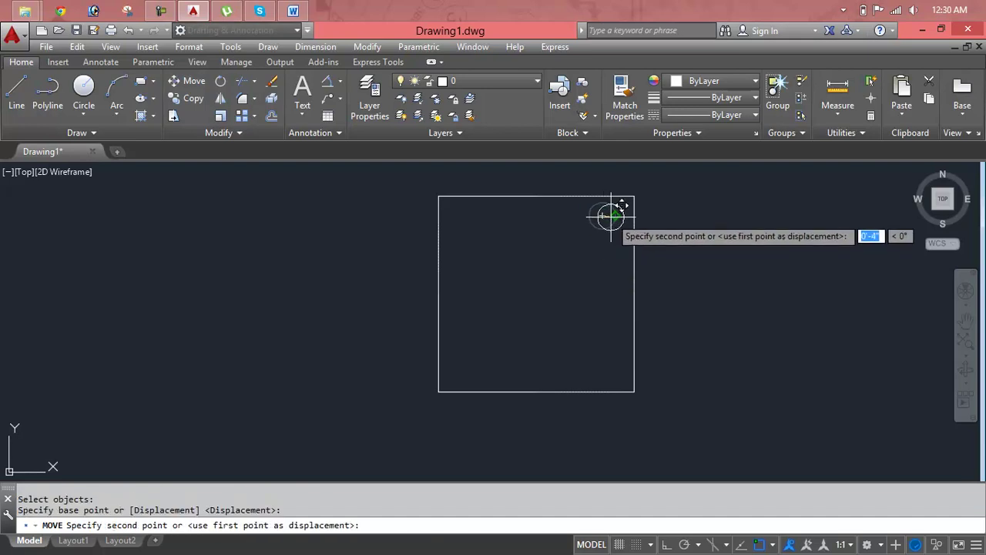
left_click(614, 217)
key("Escape")
key("Escape")
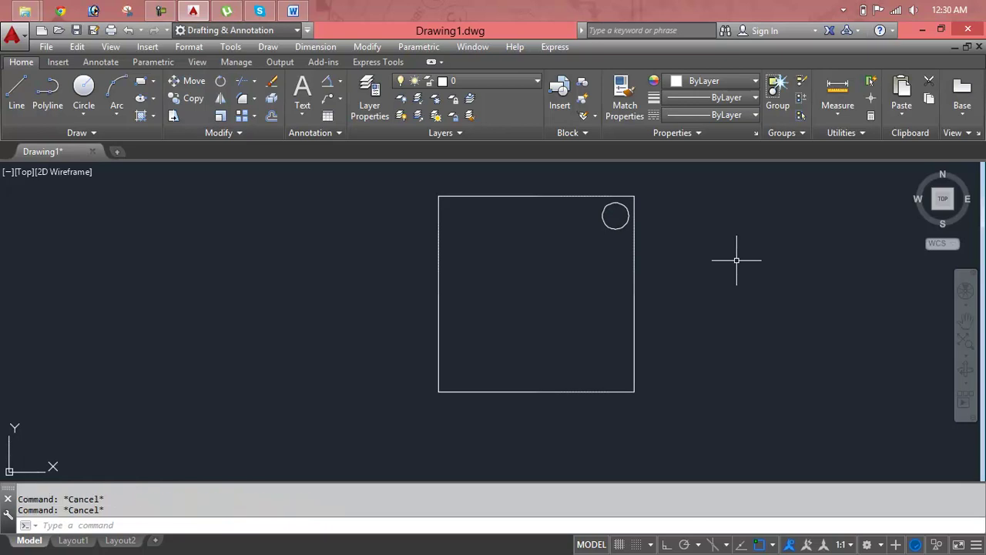
Mirror the top-right circle across a horizontal line through the right edge's midpoint, keeping the original.
type("MI")
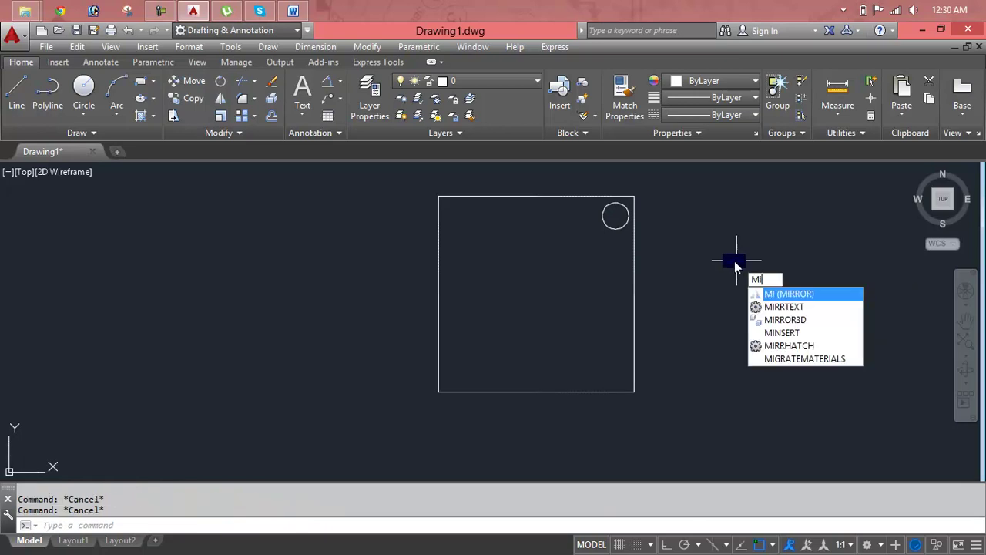
key("Return")
left_click(615, 229)
key("Return")
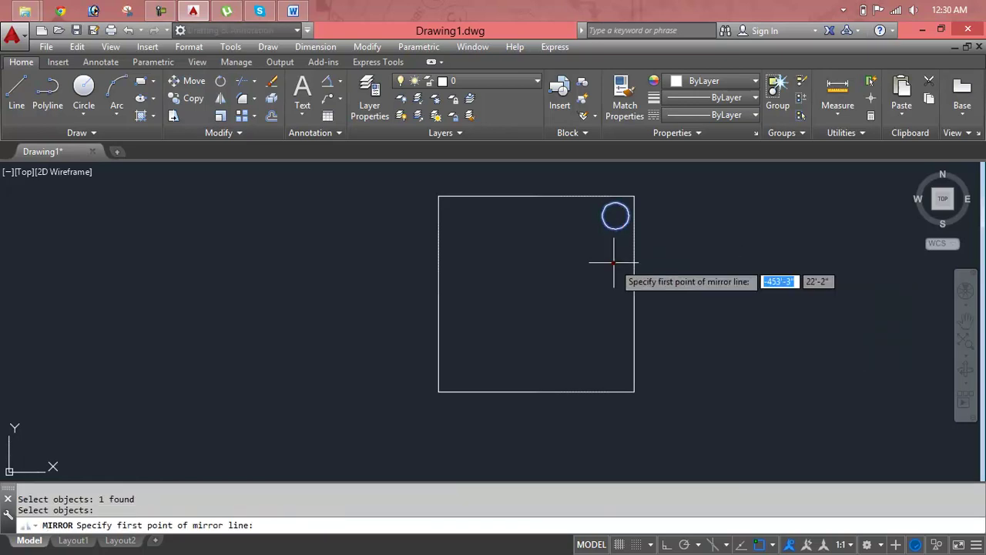
left_click(634, 293)
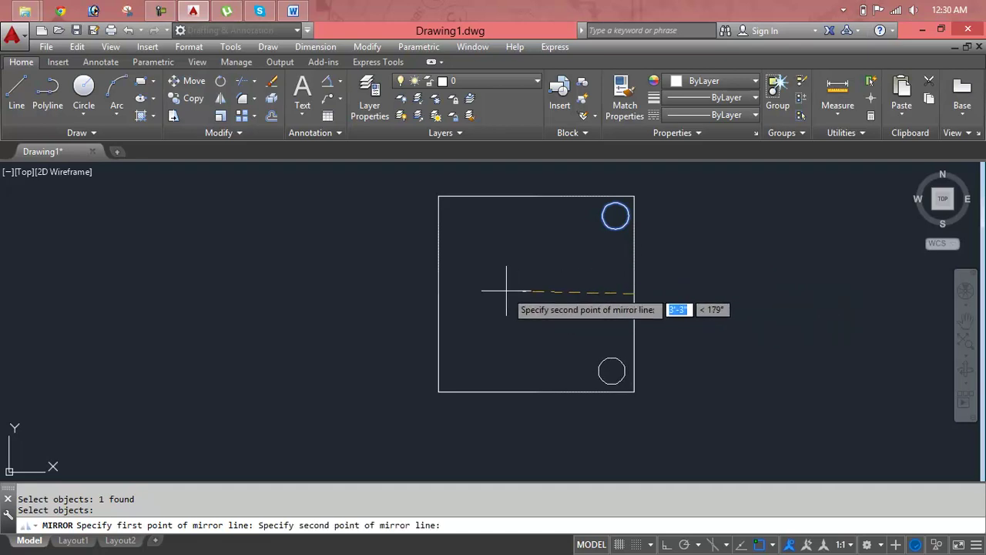
key("F8")
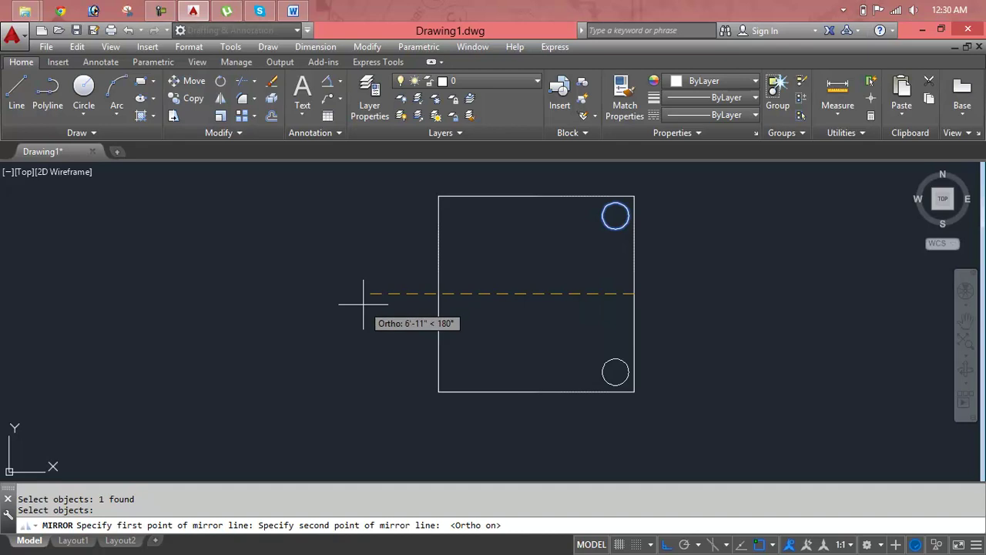
left_click(363, 304)
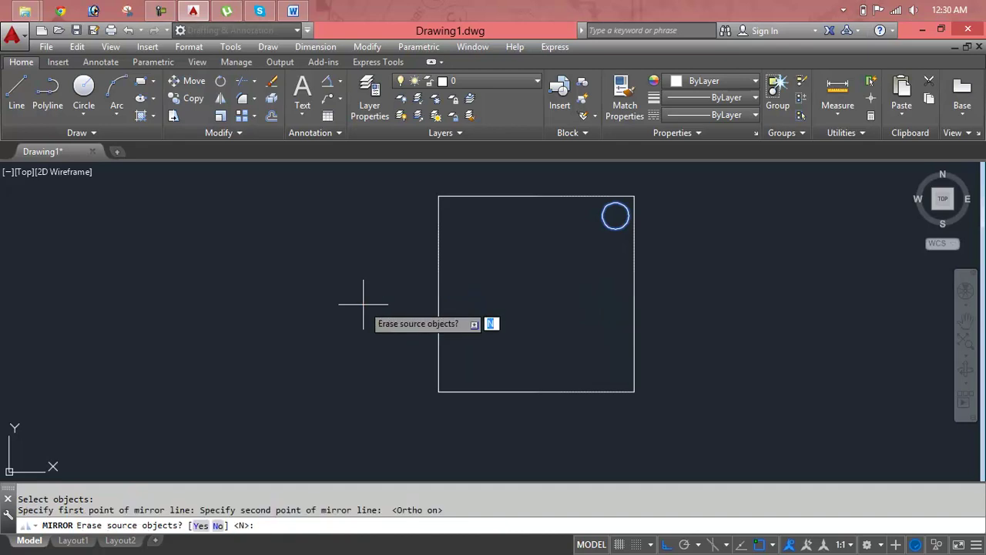
key("Return")
key("Escape")
key("Escape")
Mirror both right-side circles across the plate's vertical centreline, keeping the originals.
type("mi")
key("Return")
left_click(609, 359)
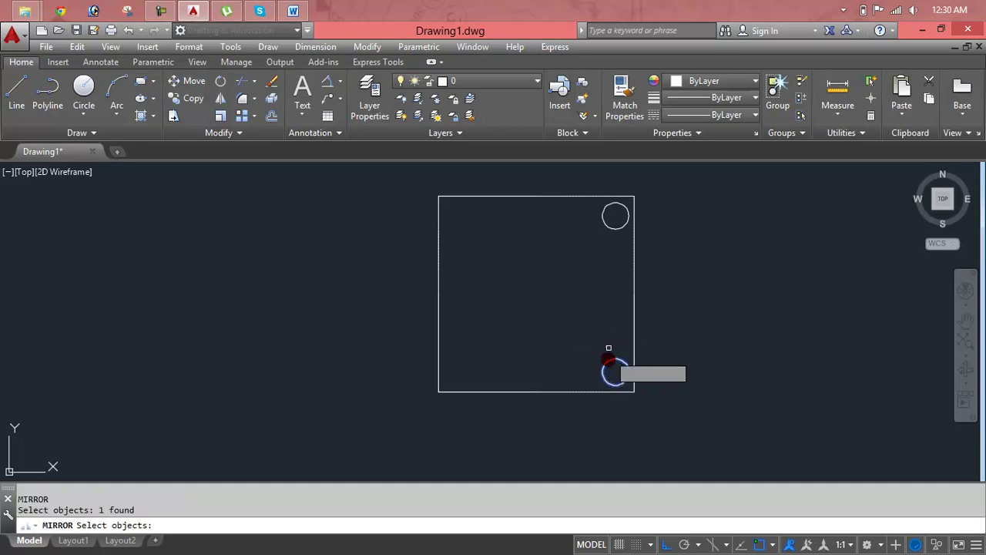
left_click(605, 223)
key("Return")
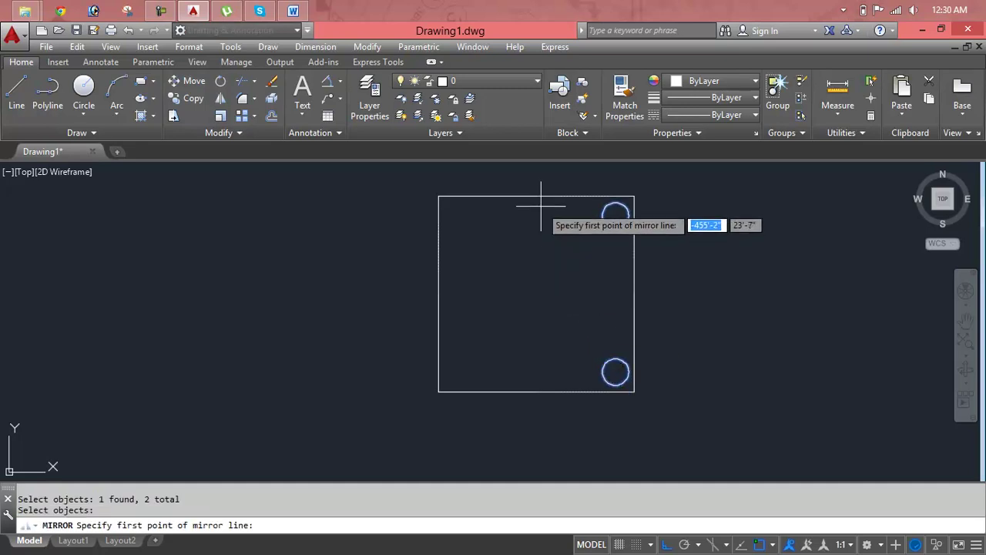
left_click(536, 196)
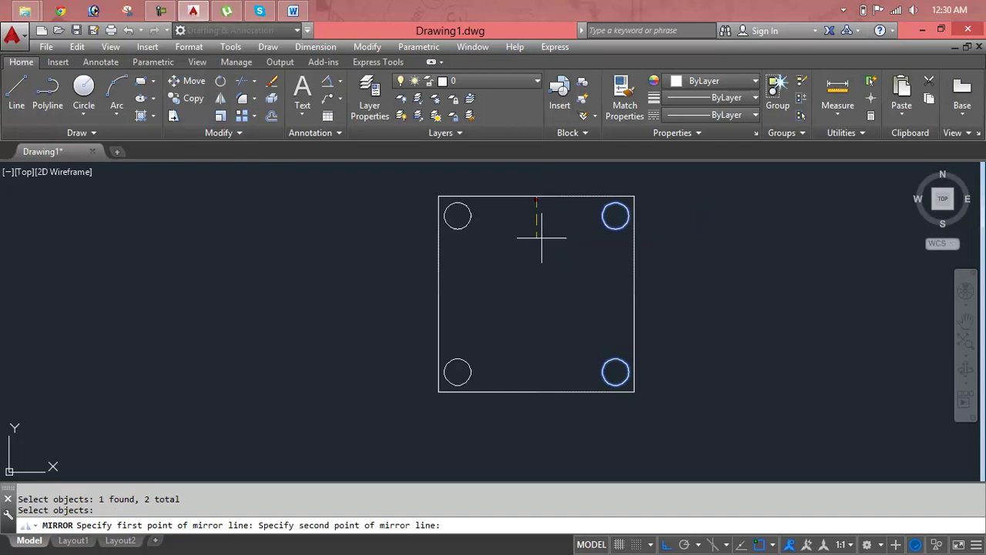
left_click(538, 457)
key("Return")
key("Escape")
key("Escape")
mouse_move(642, 306)
middle_mouse_down()
mouse_move(583, 335)
mouse_move(588, 306)
middle_mouse_up()
scroll(587, 336, "down", 2)
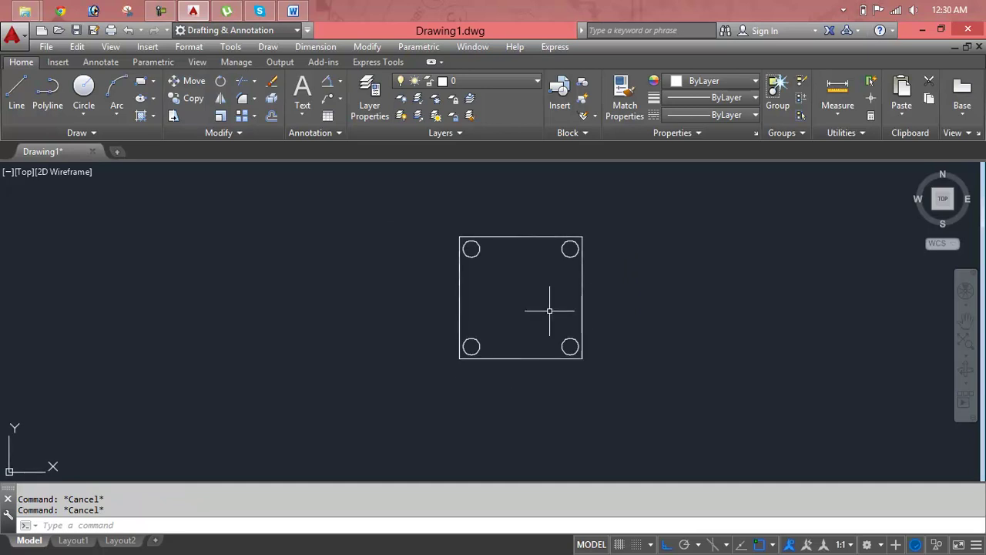
Draw a large circle of radius 2'-1" centred in the middle of the plate.
type("c")
key("Return")
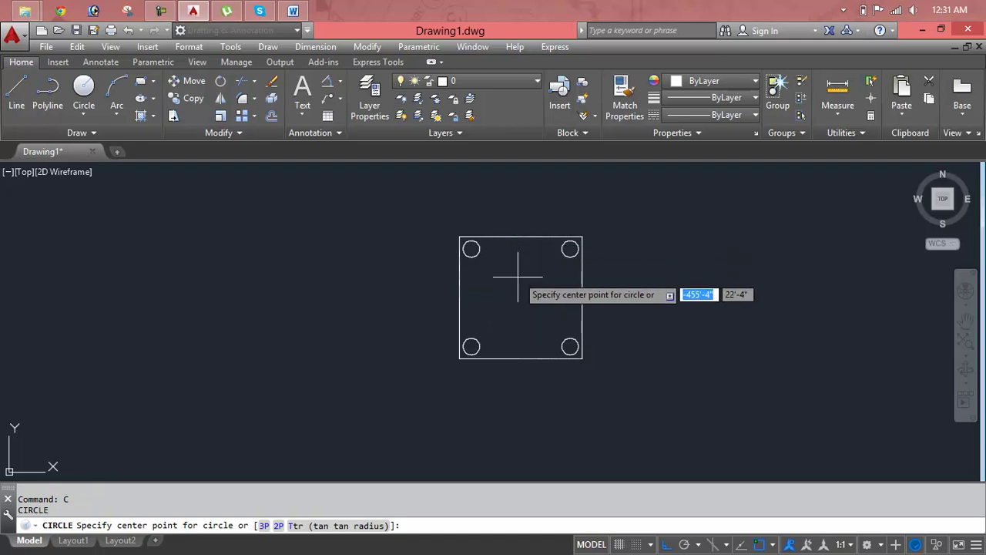
key("Escape")
key("Escape")
key("Escape")
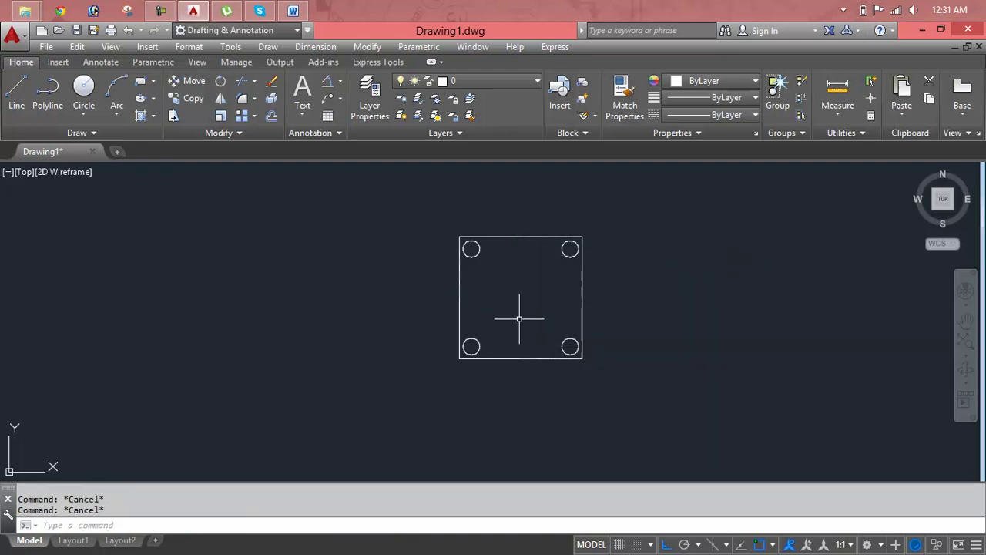
type("c")
key("Return")
left_click(522, 297)
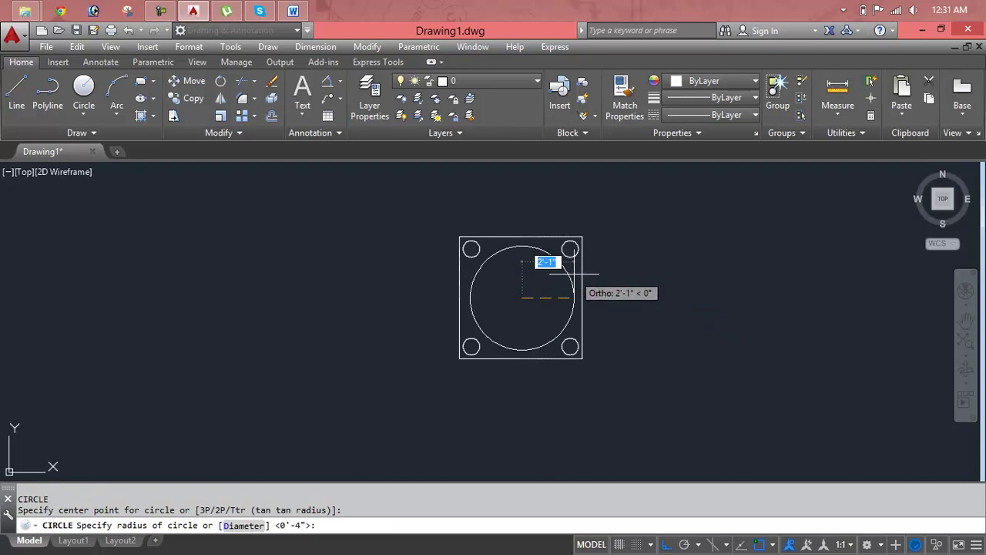
left_click(574, 273)
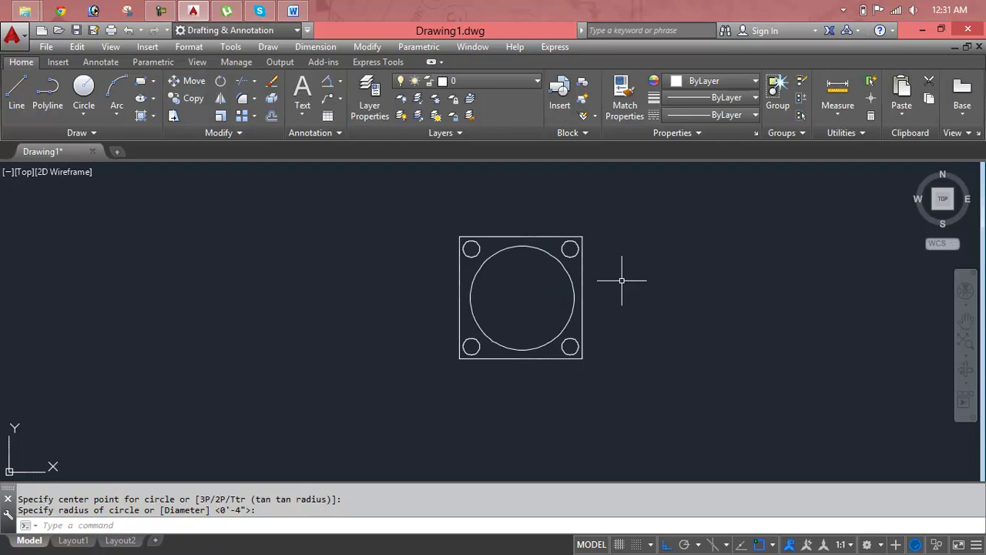
Draw another circle at the plate's centre, then delete the extra large duplicate.
type("c")
key("Return")
left_click(522, 298)
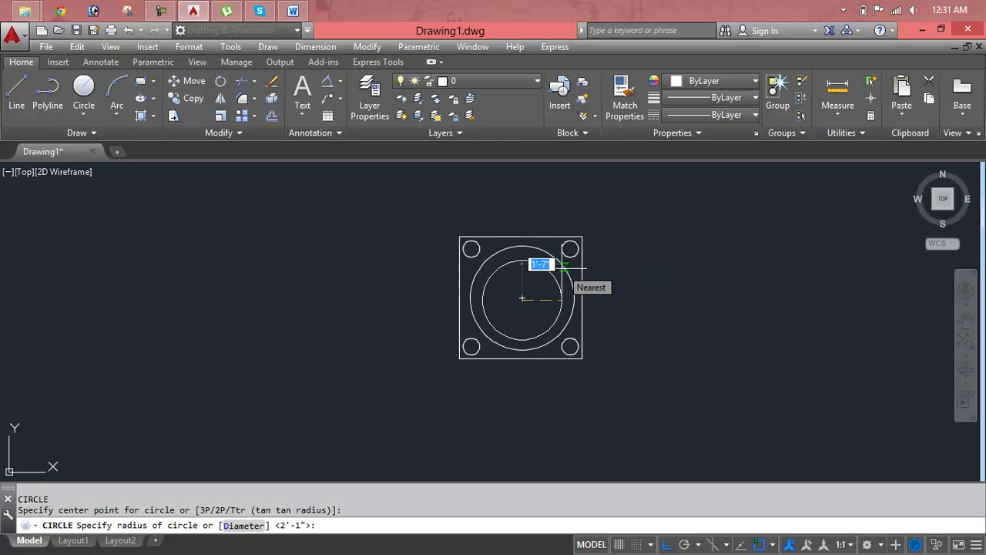
key("Escape")
key("Escape")
key("Escape")
type("c")
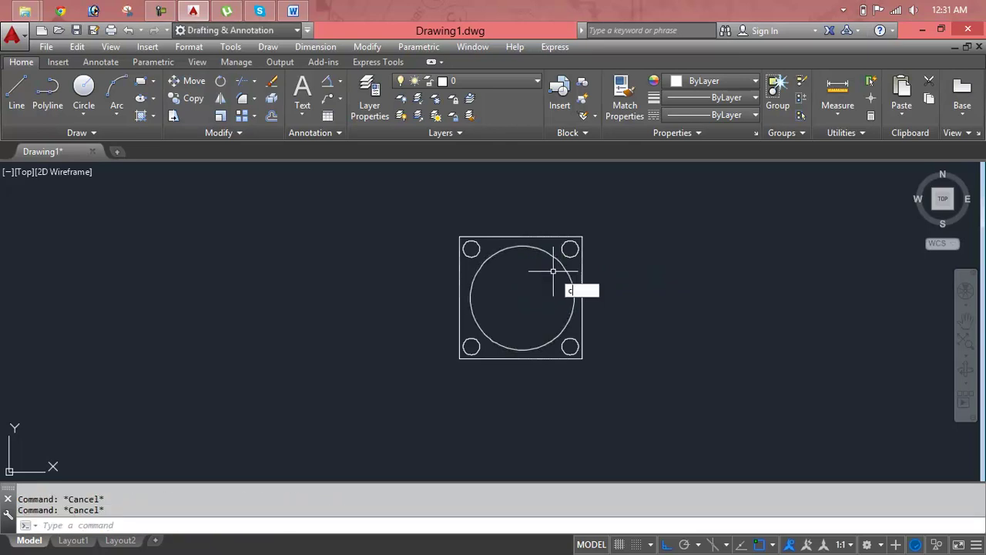
key("Return")
left_click(521, 298)
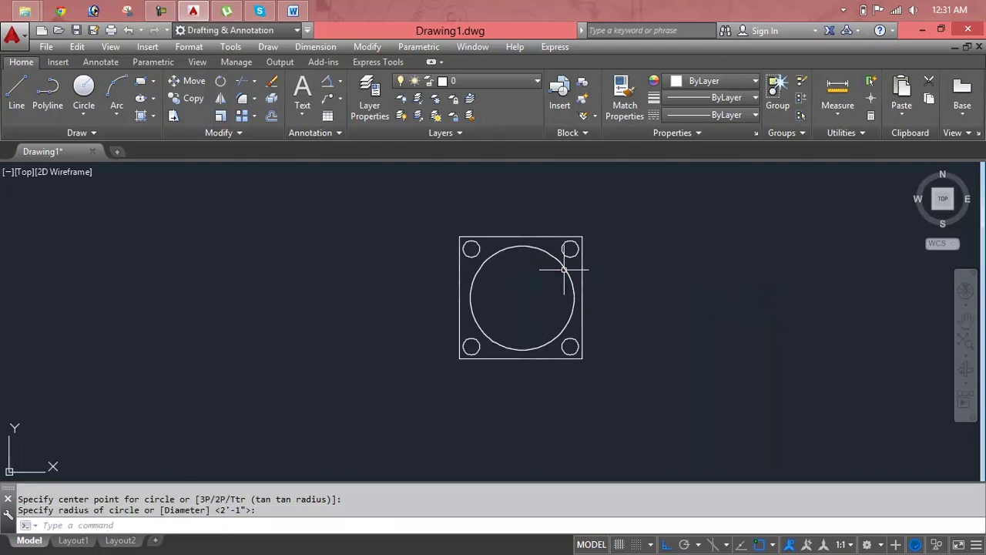
left_click(564, 270)
key("Return")
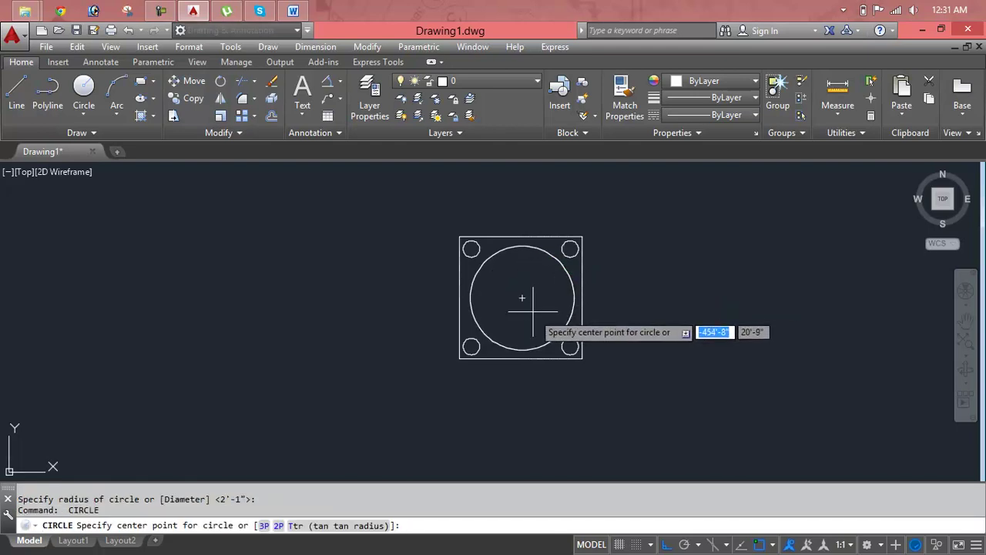
key("Escape")
key("Escape")
left_click(539, 248)
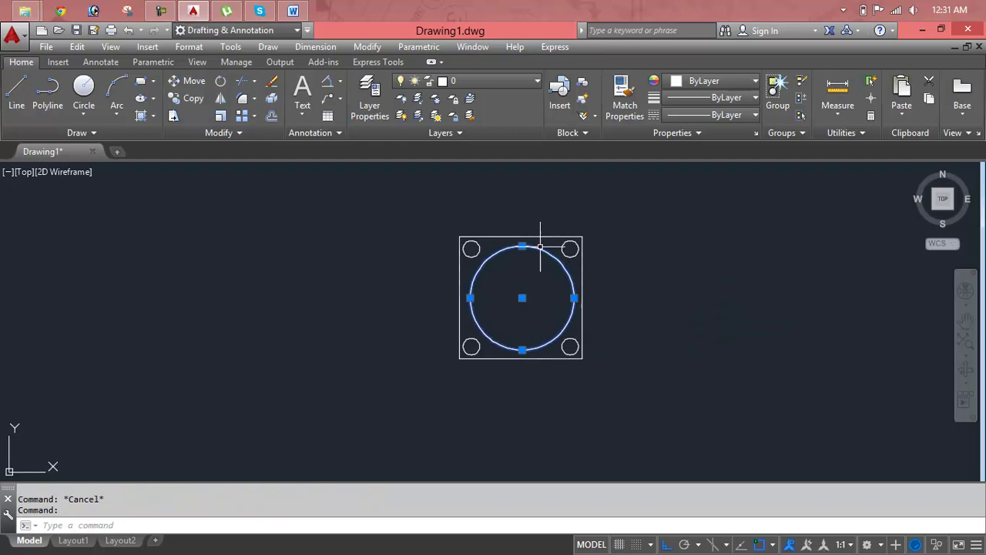
key("Delete")
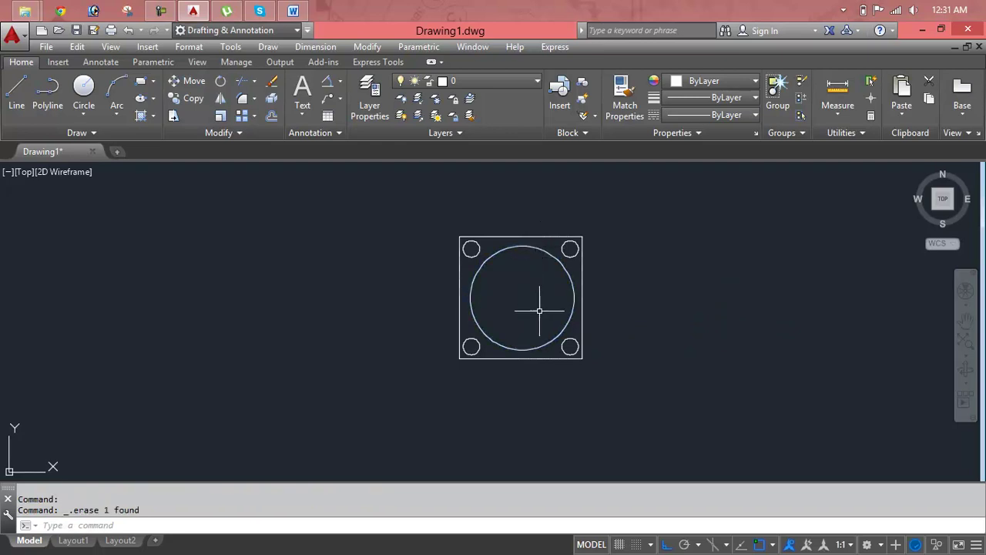
Draw a circle on the big circle's centre with the default 2'-1" radius.
type("c")
key("Return")
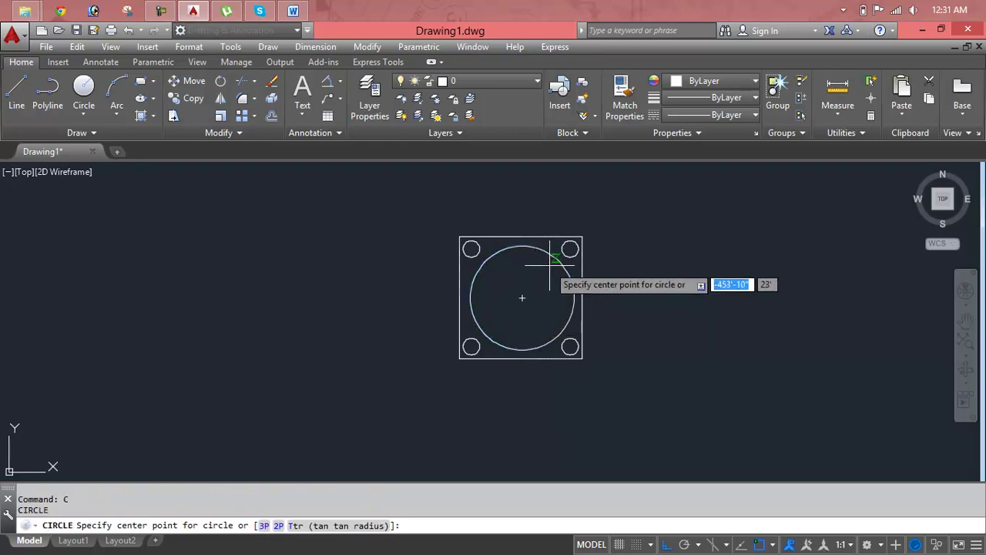
left_click(523, 297)
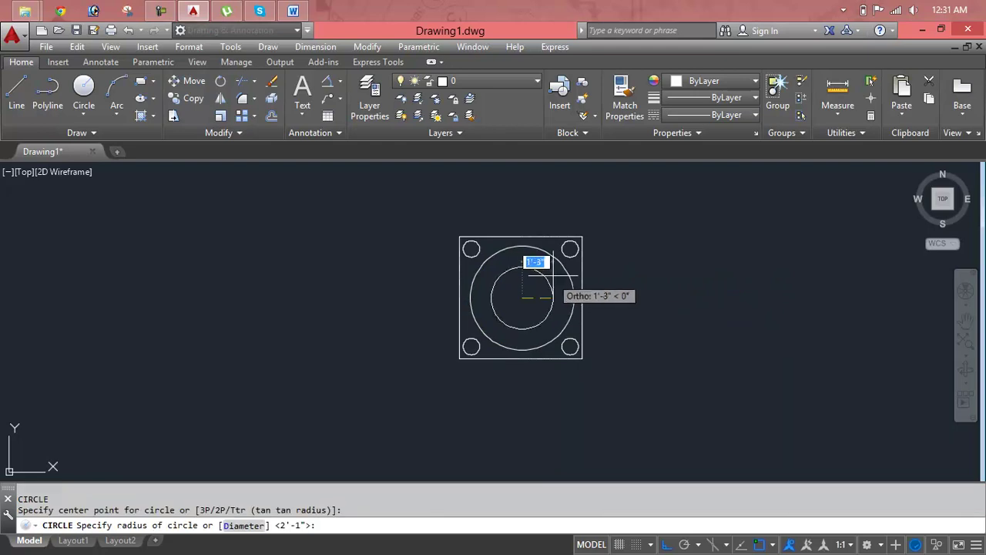
key("Return")
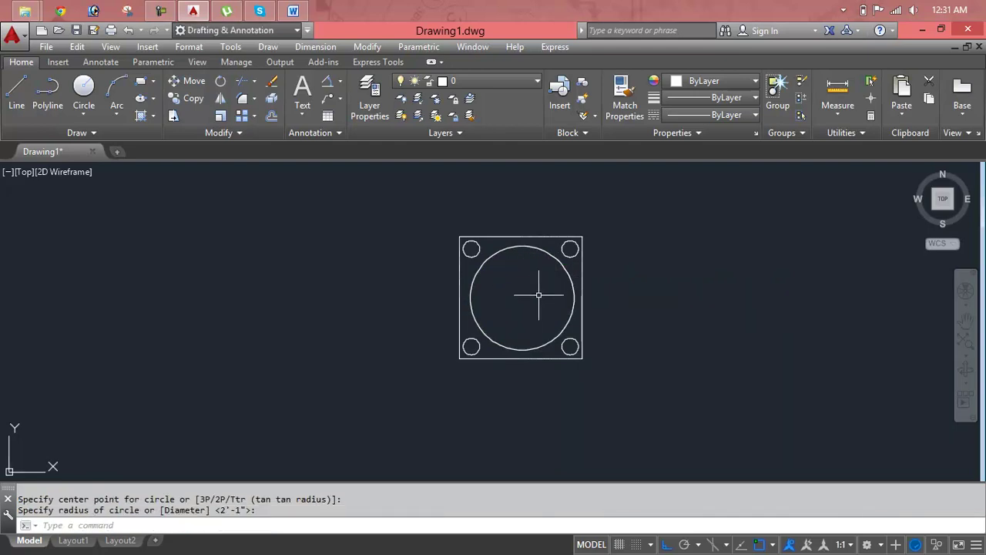
Delete the duplicate large circle.
left_click(547, 251)
key("Delete")
scroll(514, 270, "up", 4)
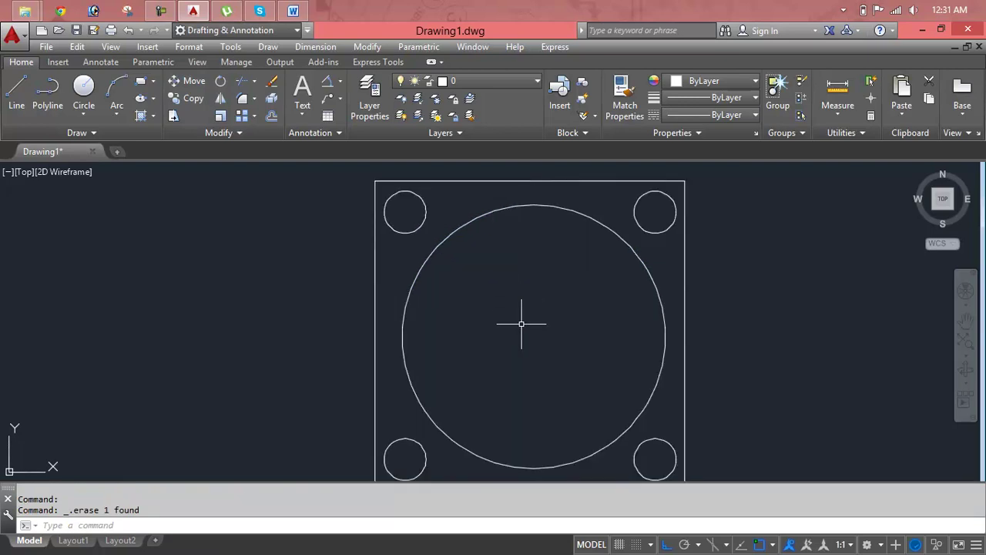
Draw a 1'-6" radius circle concentric with the large central circle.
type("c")
key("Return")
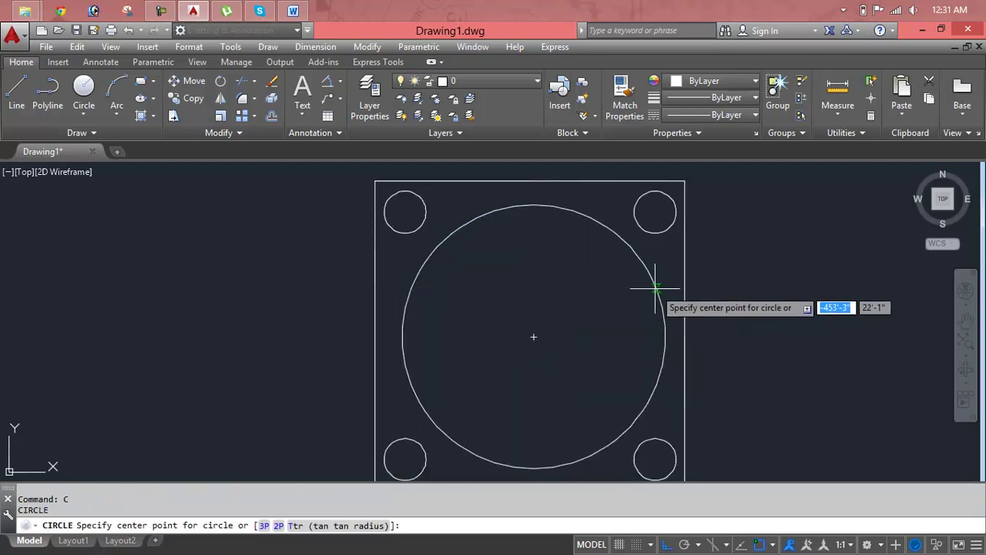
left_click(534, 336)
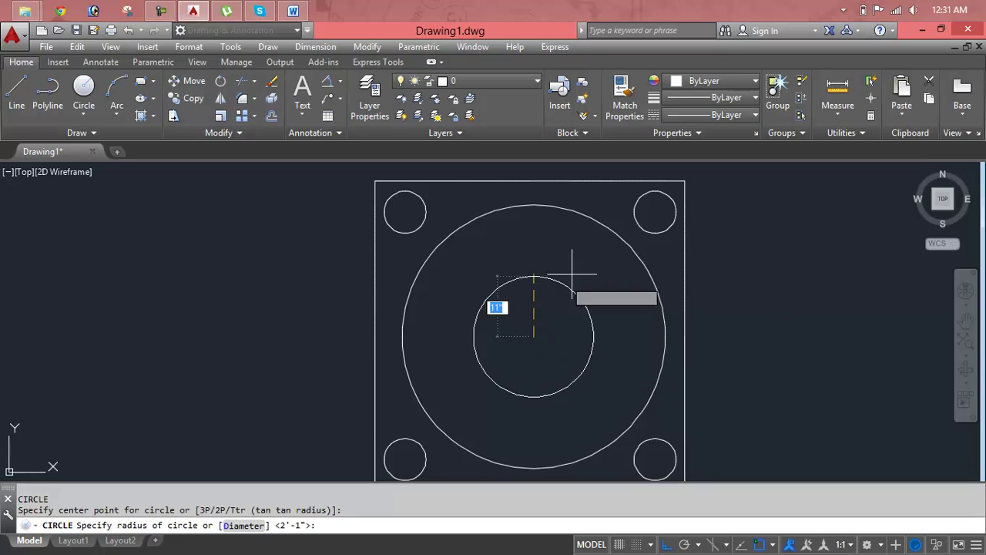
left_click(607, 246)
scroll(575, 380, "down", 2)
scroll(575, 381, "down", 3)
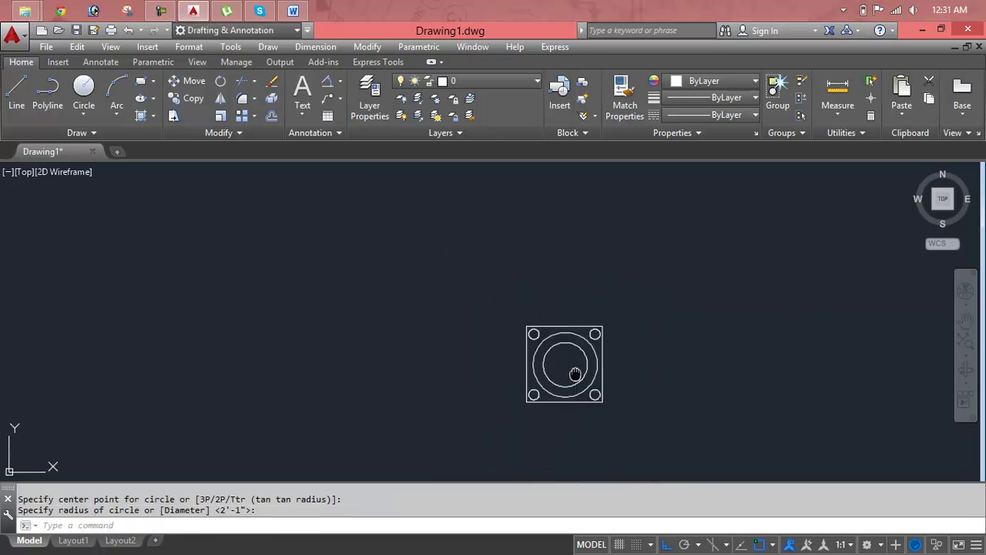
middle_click_drag(606, 387, 494, 327)
key("Escape")
key("Escape")
scroll(577, 347, "up", 2)
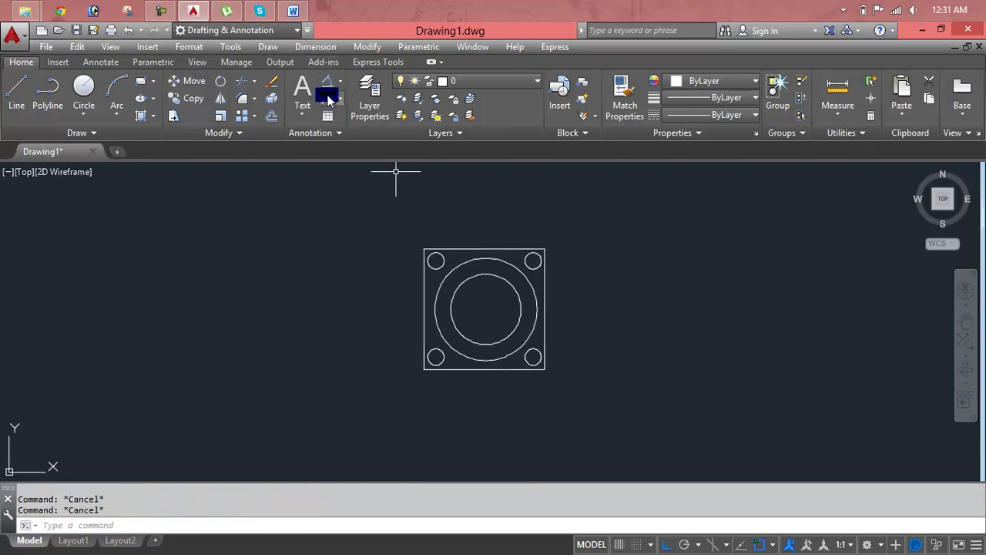
Add 5' linear dimensions to the plate's left edge and bottom edge.
left_click(340, 82)
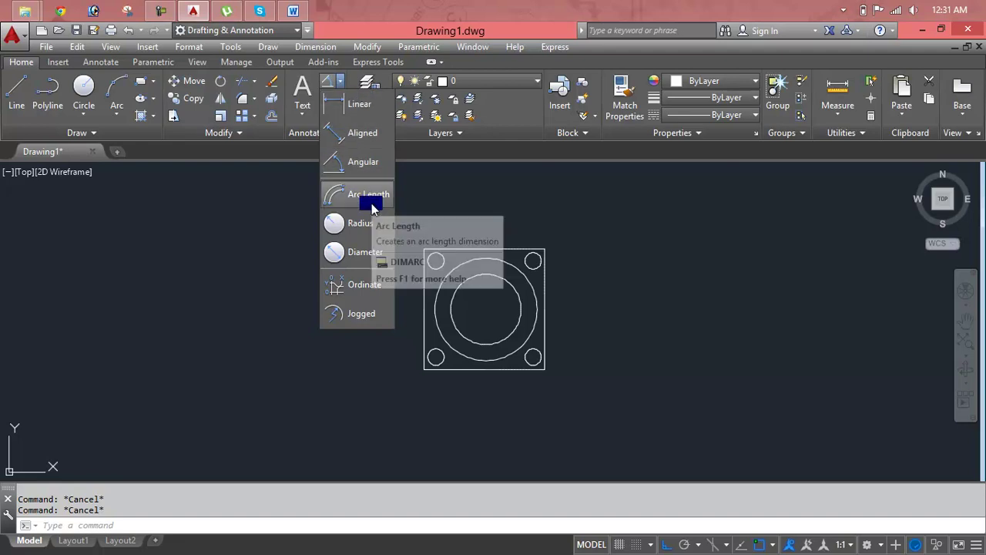
left_click(373, 117)
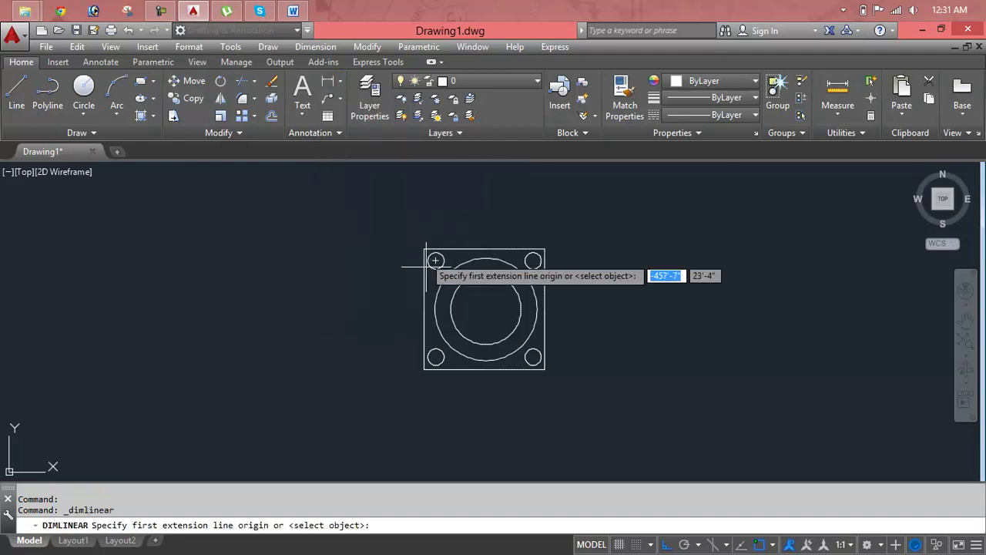
key("Return")
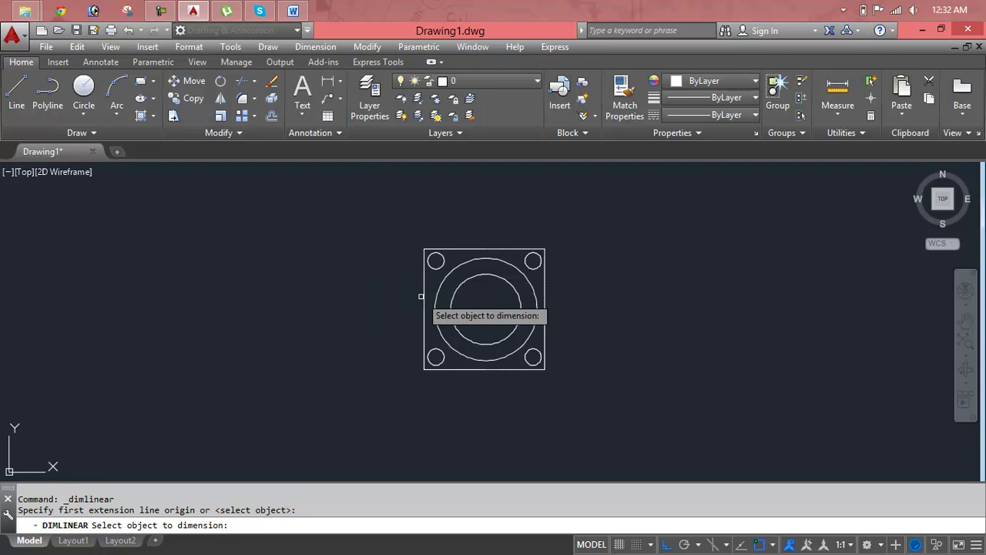
left_click(425, 312)
left_click(358, 307)
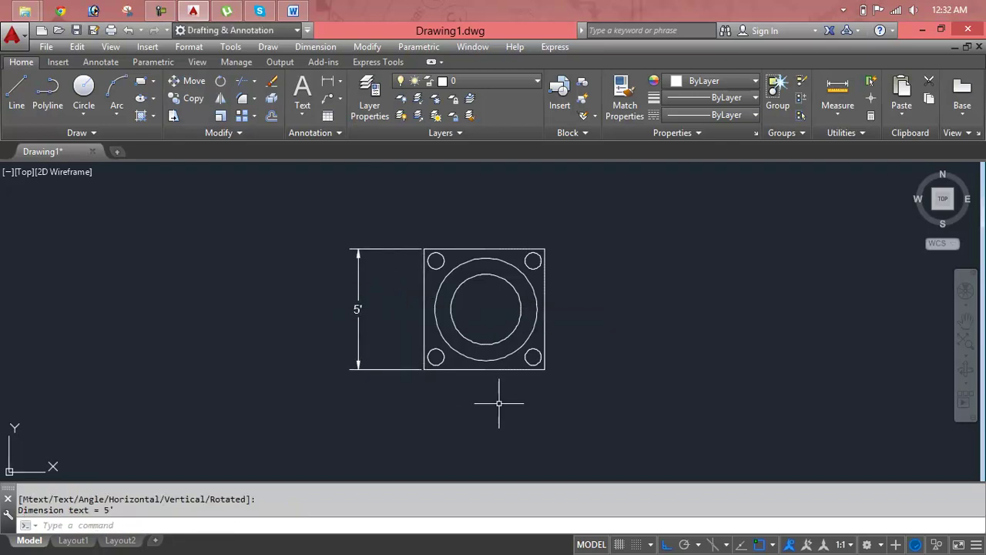
key("Return")
key("Return")
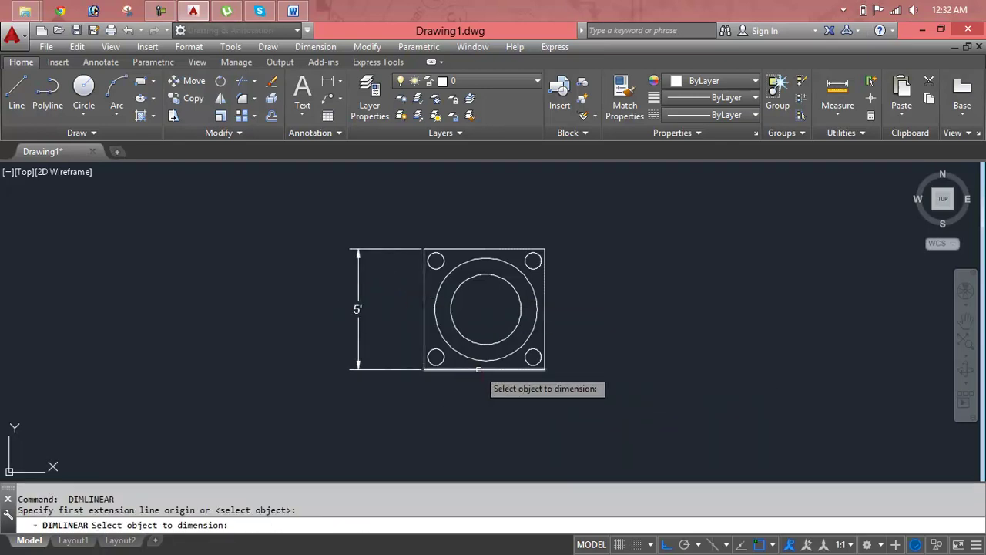
left_click(478, 370)
left_click(480, 408)
middle_click_drag(591, 388, 626, 360)
key("Escape")
key("Escape")
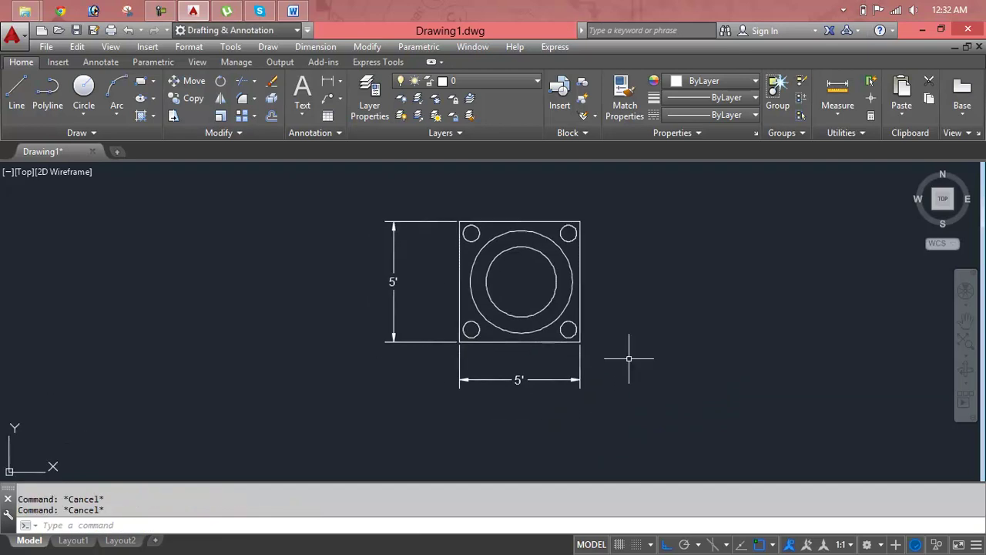
Start Modify > Scale and crossing-select the plate's square and all circles.
type("SC")
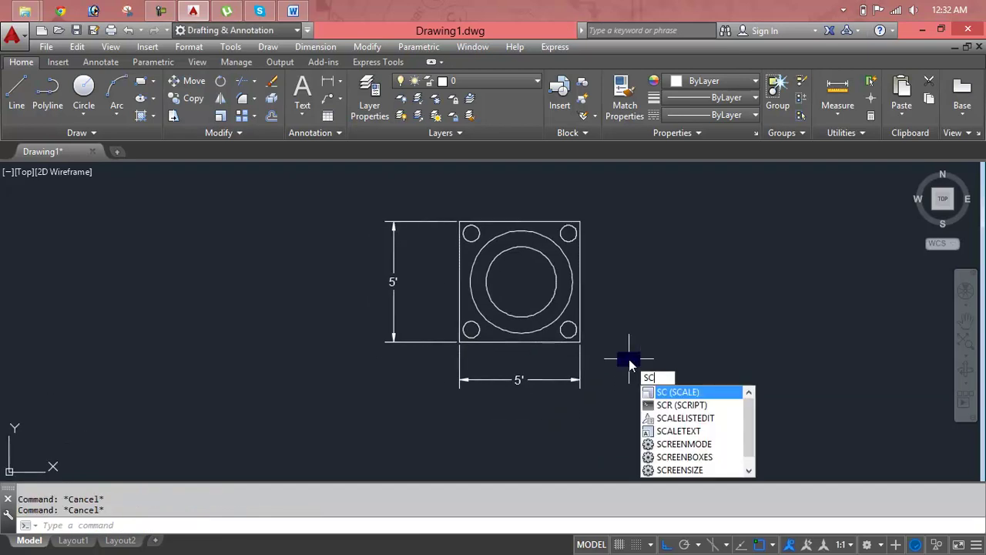
key("Escape")
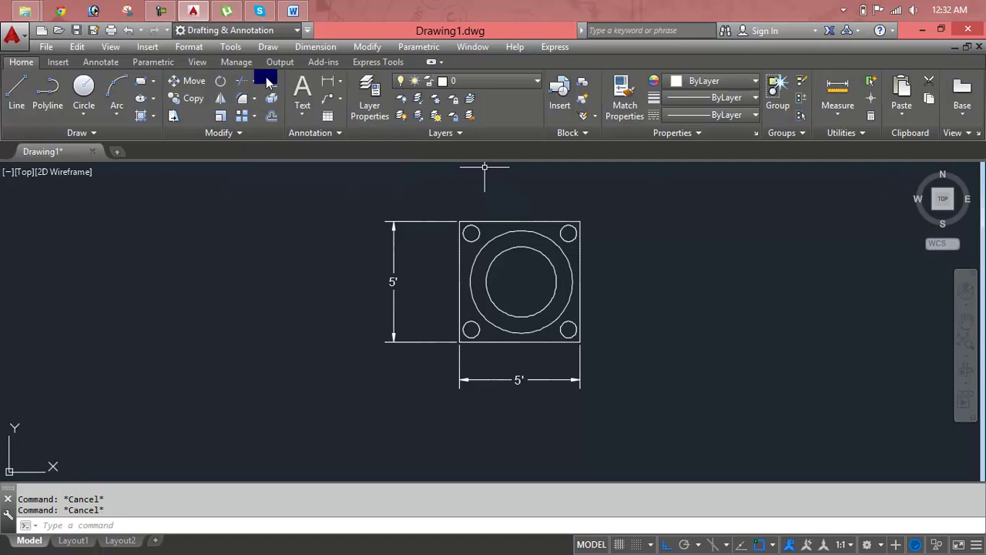
left_click(367, 47)
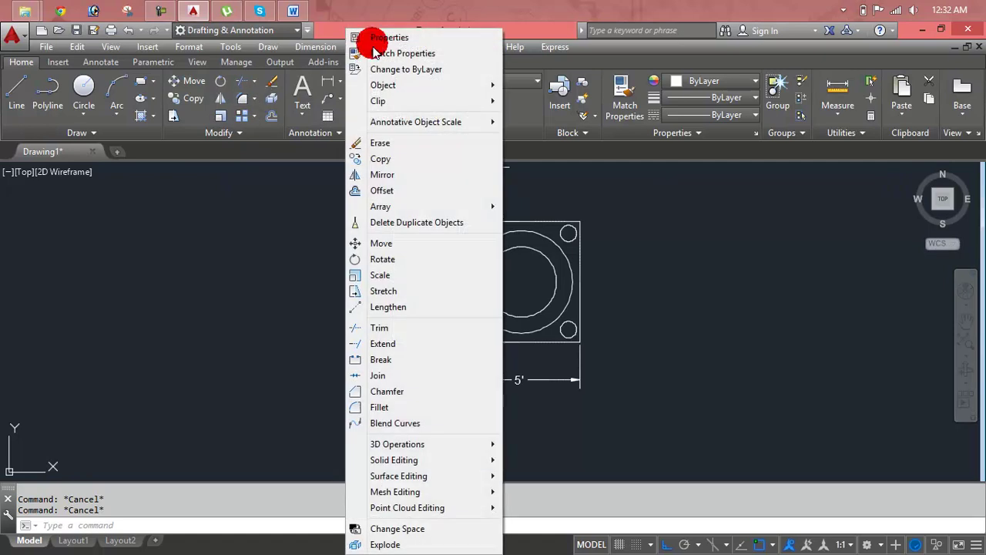
left_click(405, 282)
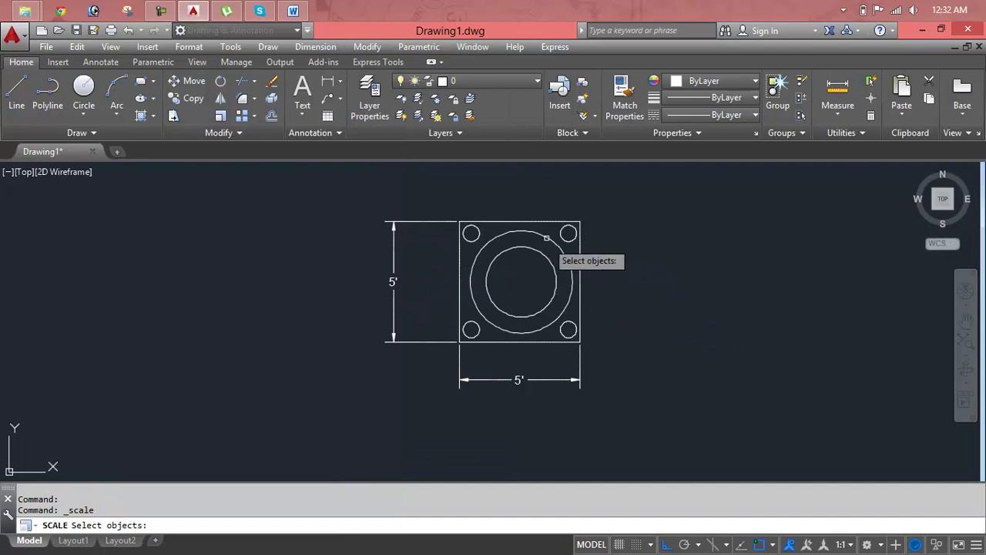
left_click(650, 204)
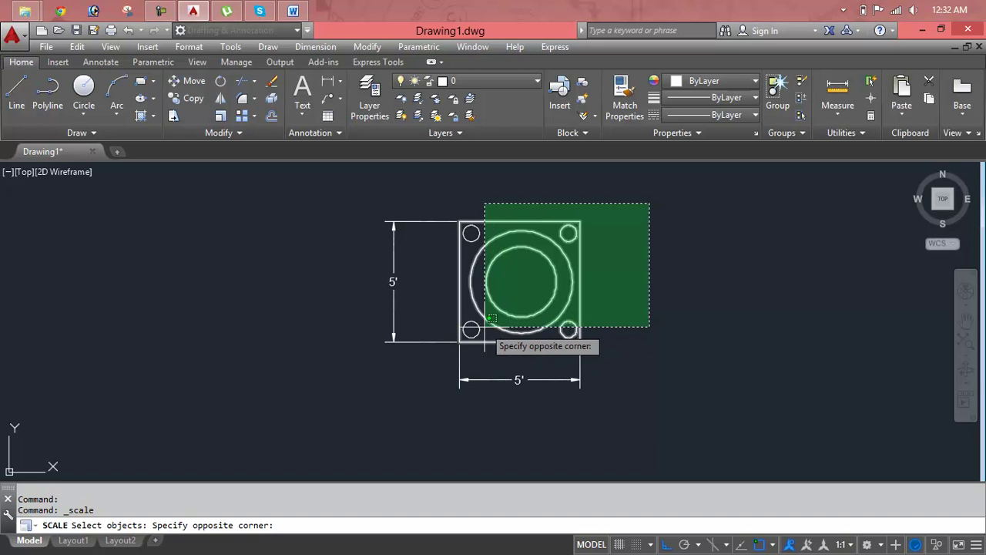
left_click(465, 339)
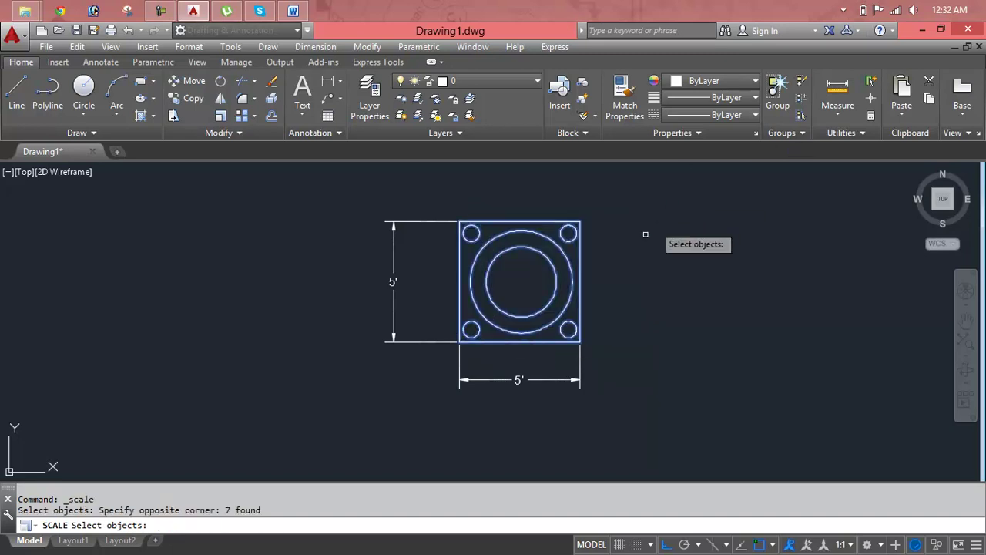
key("Return")
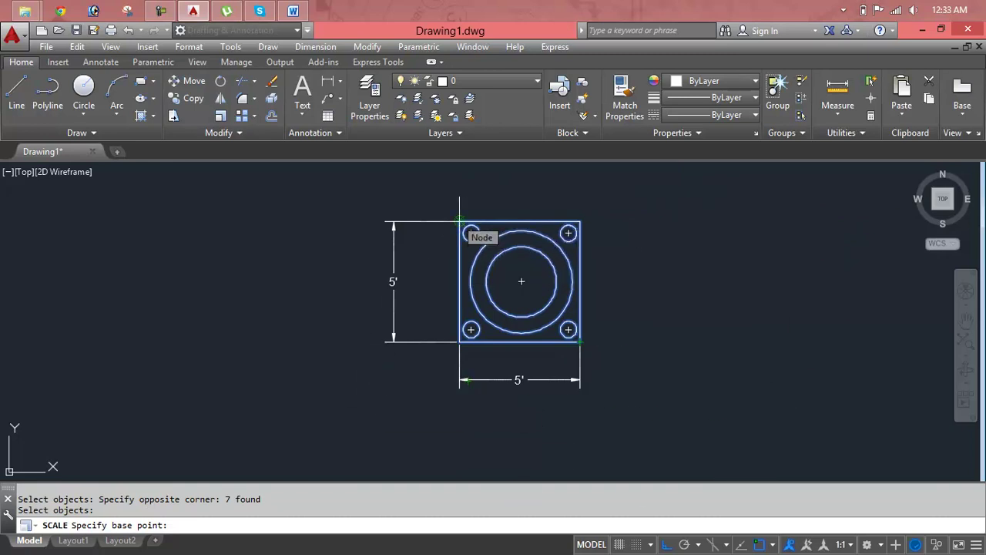
left_click(460, 221)
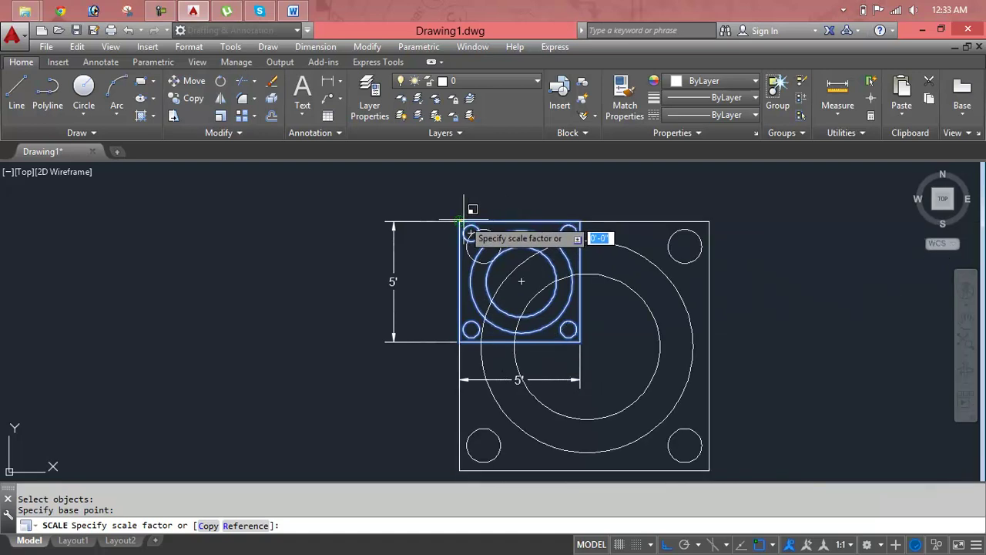
left_click(465, 218)
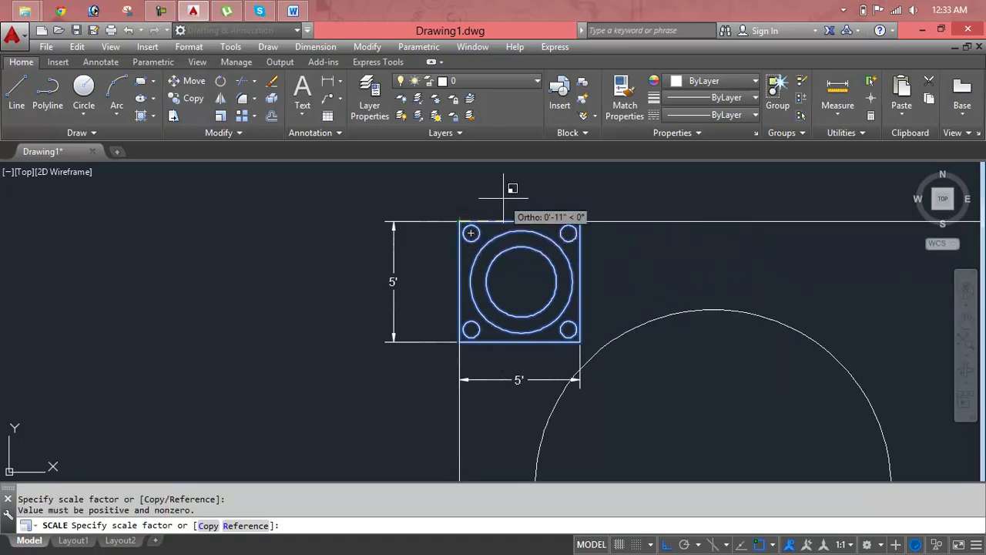
type("3")
key("Return")
scroll(473, 230, "down", 1)
scroll(473, 230, "up", 1)
scroll(474, 230, "up", 1)
scroll(439, 267, "up", 5)
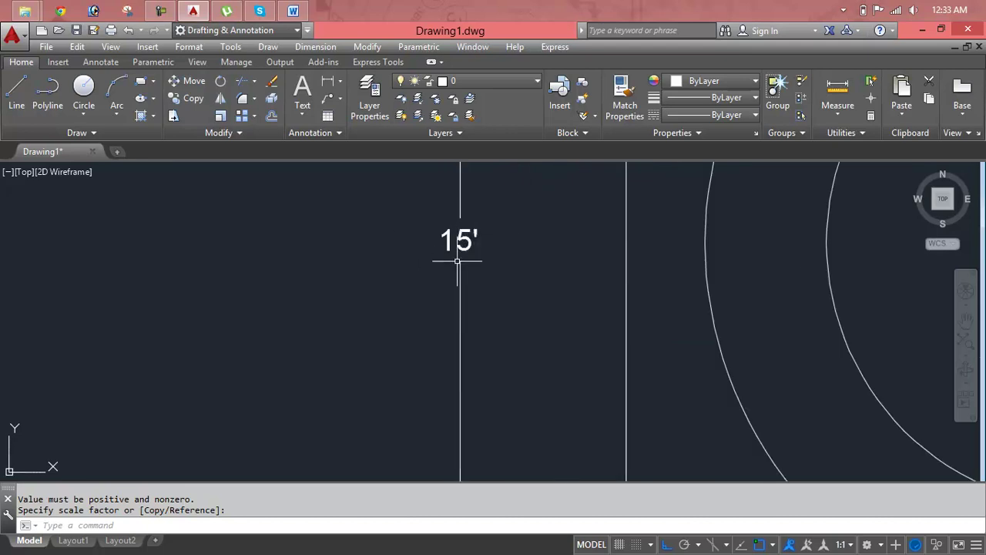
scroll(458, 256, "down", 2)
scroll(682, 444, "down", 2)
scroll(676, 435, "down", 2)
middle_click_drag(646, 314, 545, 253)
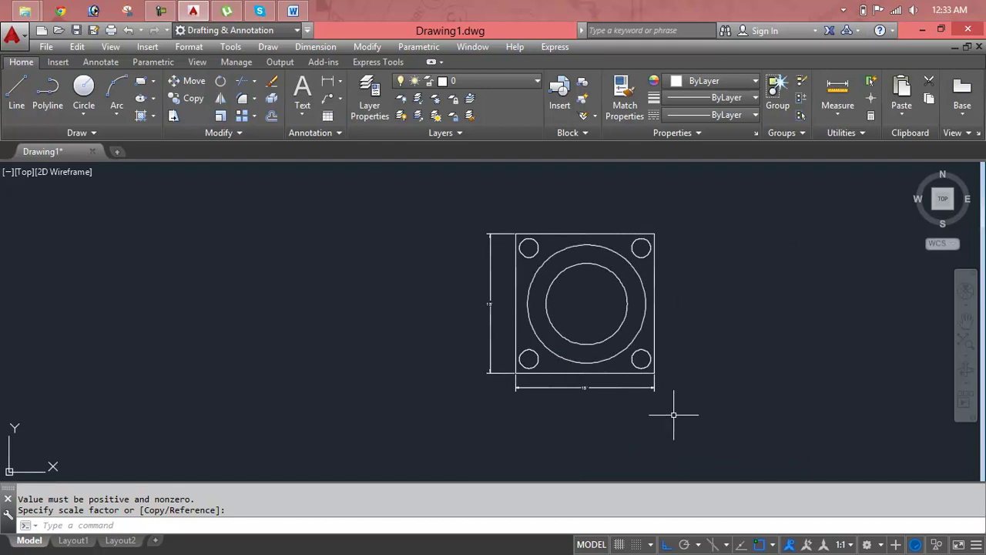
key("ctrl+z")
key("ctrl+z")
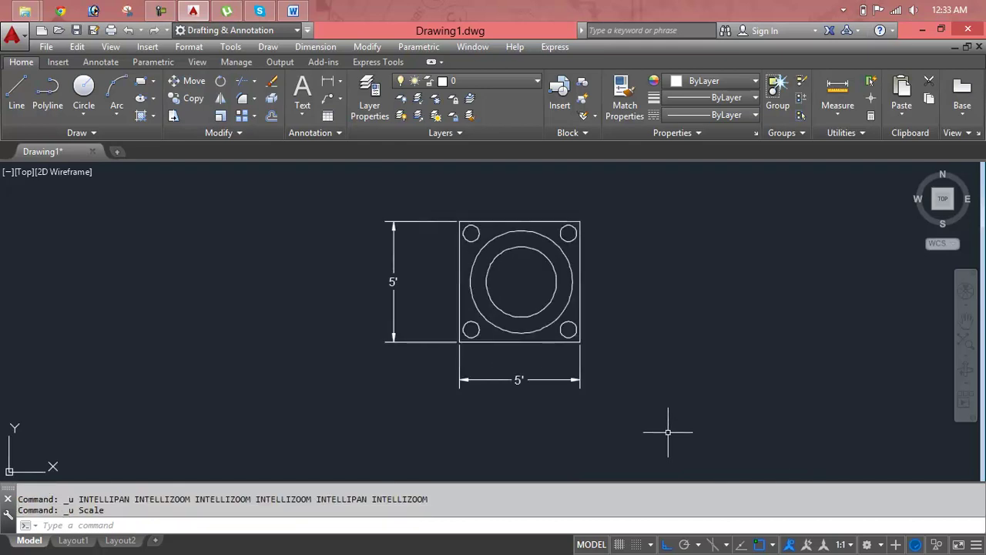
key("Escape")
key("Escape")
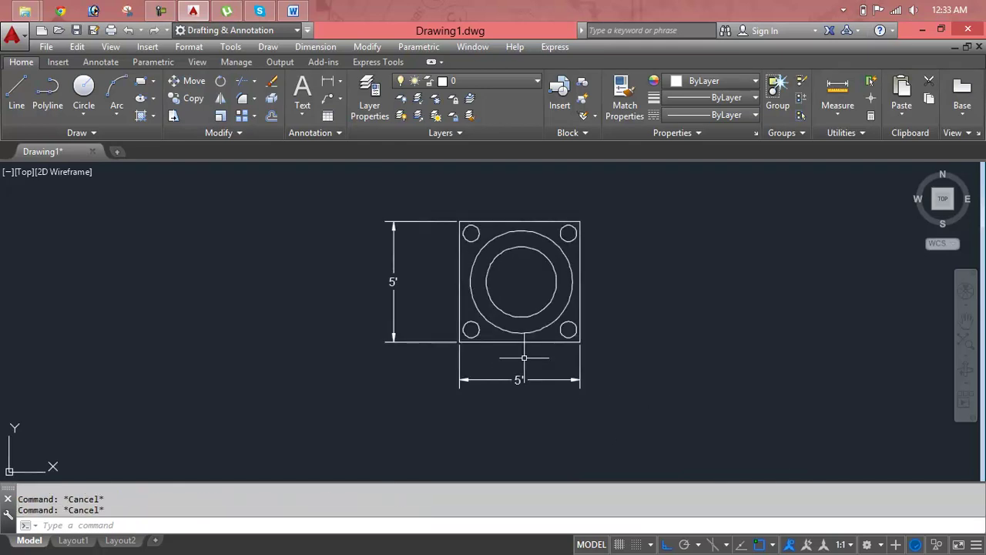
type("sc")
key("Return")
left_click(631, 175)
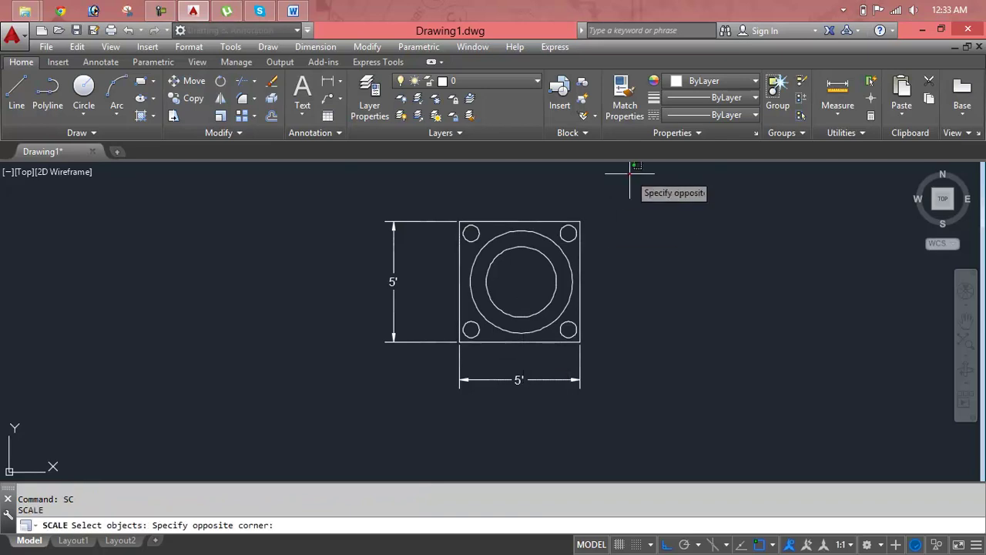
left_click(459, 339)
key("Return")
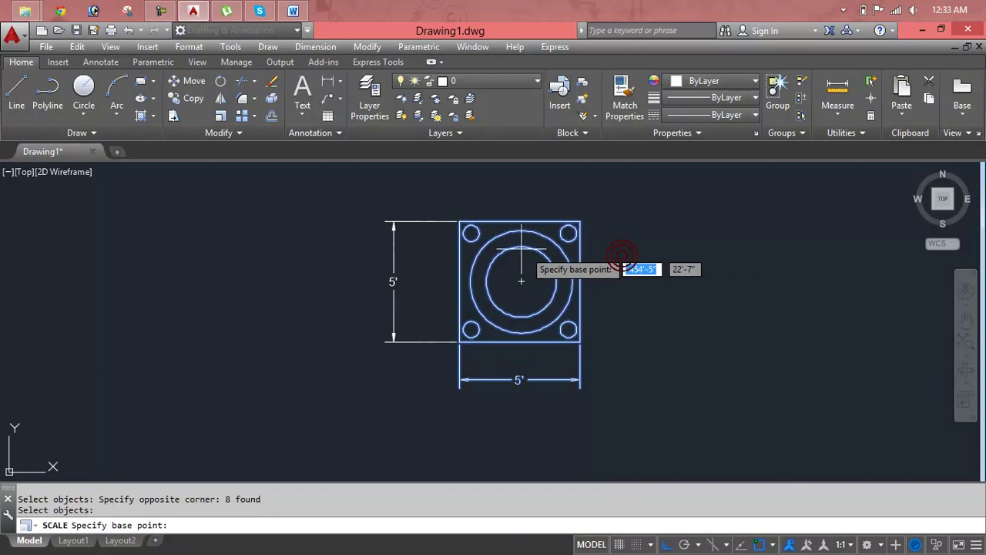
left_click(460, 222)
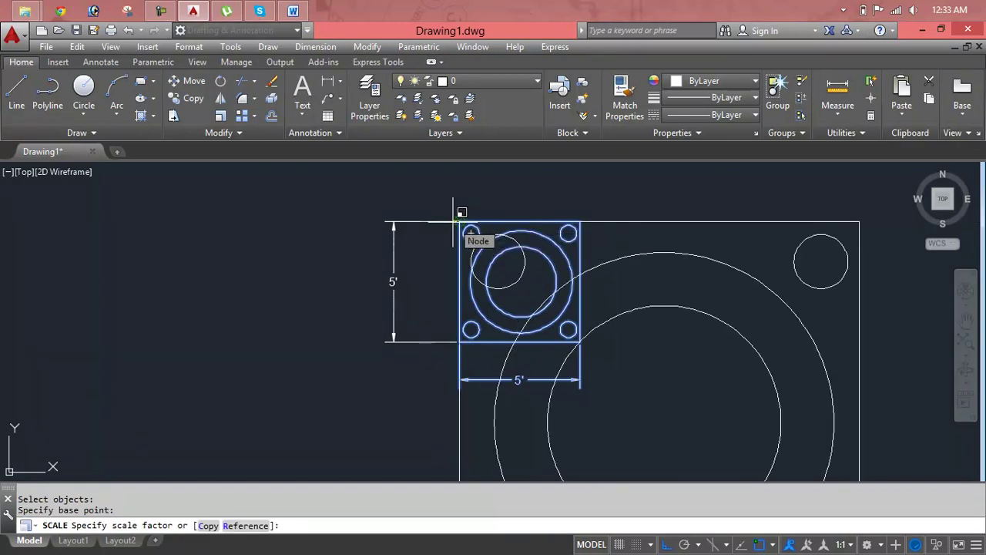
type("2")
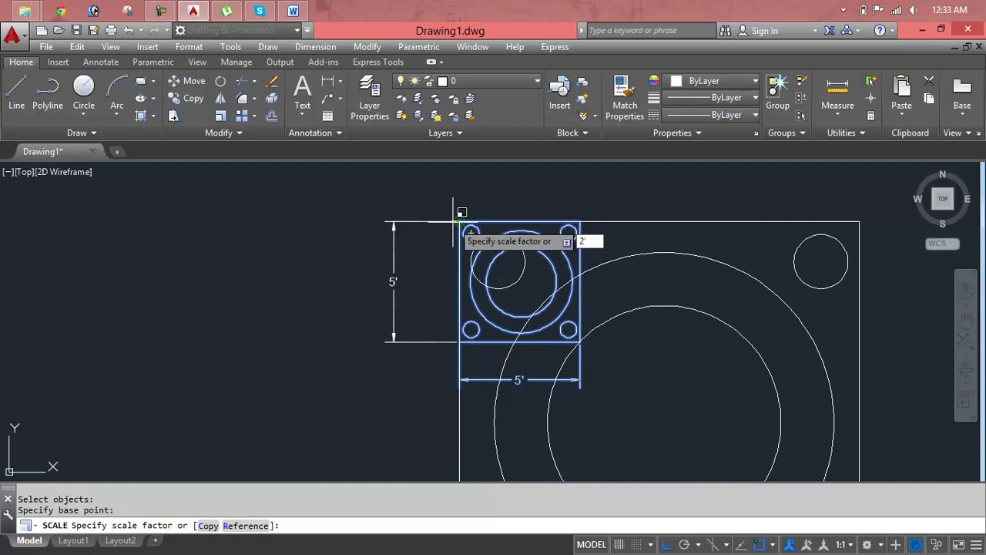
key("Return")
scroll(528, 370, "down", 2)
scroll(539, 403, "down", 2)
middle_click_drag(539, 403, 493, 152)
scroll(423, 326, "up", 2)
scroll(562, 275, "up", 2)
scroll(573, 270, "up", 2)
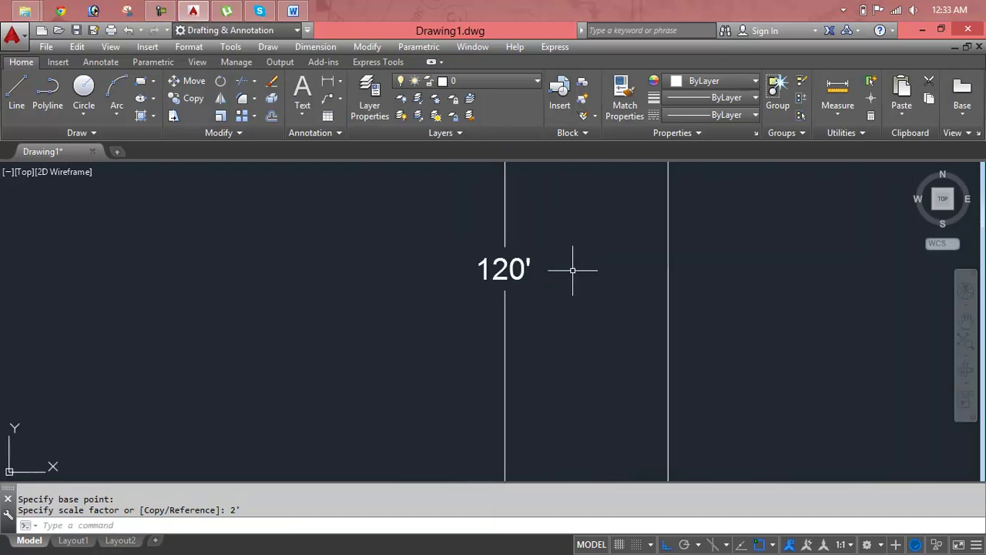
scroll(573, 270, "down", 1)
scroll(573, 270, "down", 2)
scroll(572, 270, "down", 3)
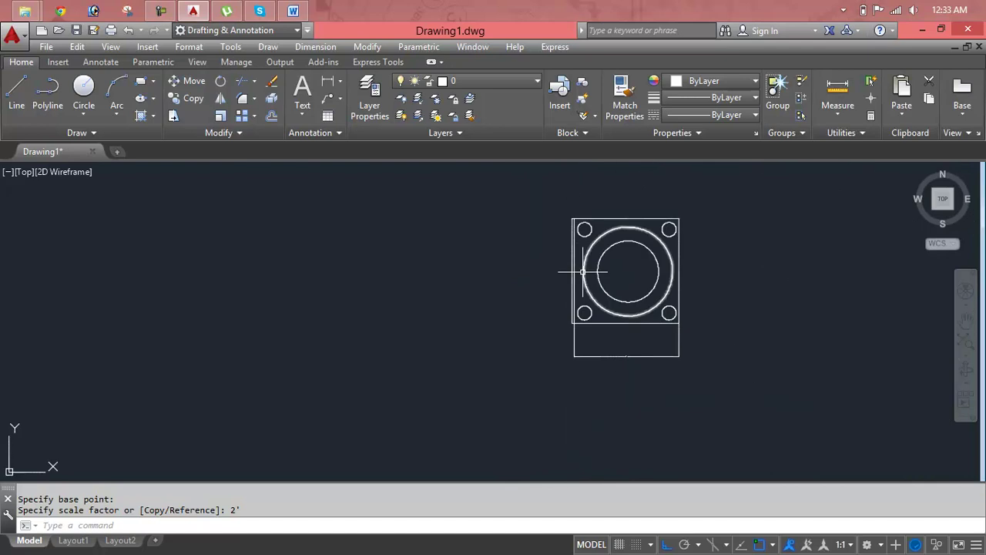
middle_click_drag(573, 270, 488, 283)
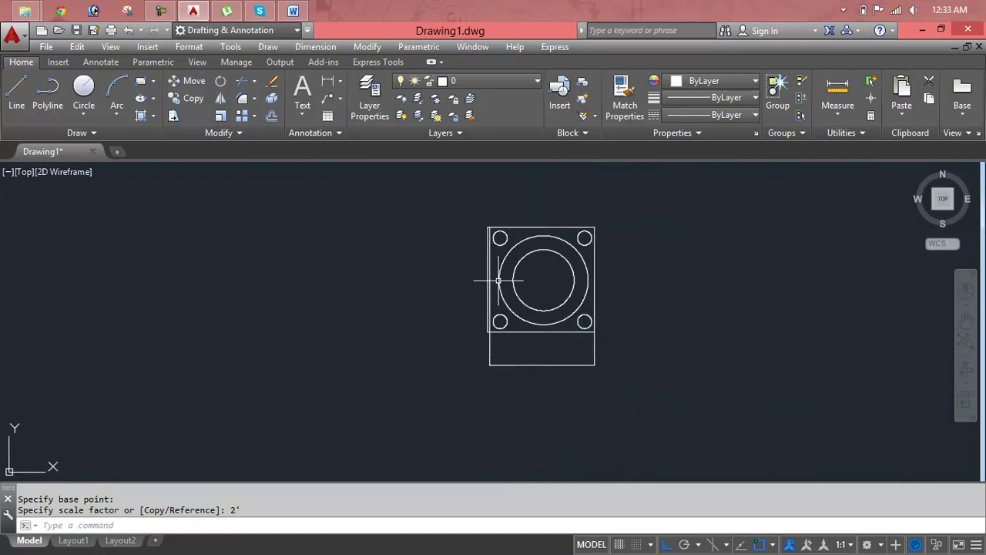
key("ctrl+z")
key("ctrl+z")
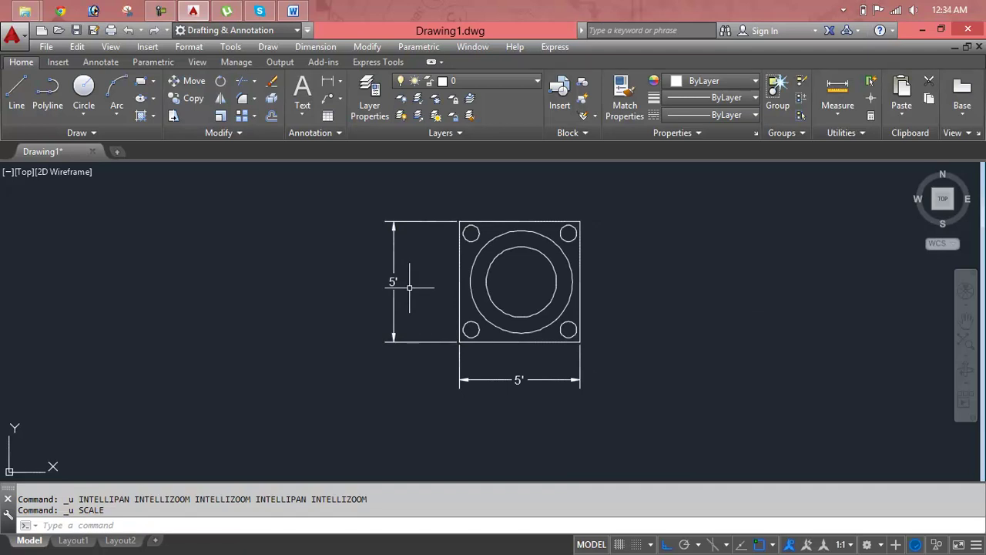
Scale the whole plate by a factor of 2 about the top-left hole's centre.
key("Escape")
key("Escape")
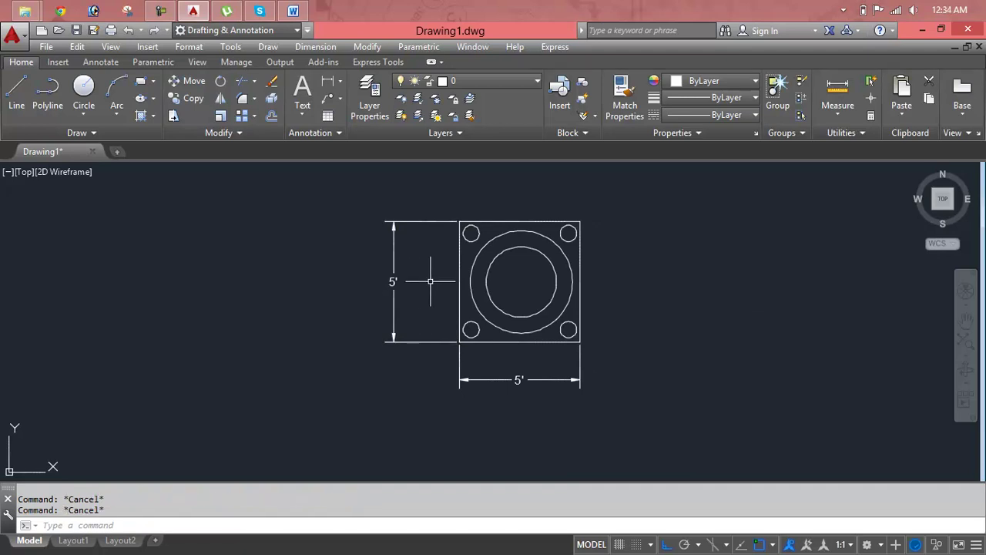
type("sc")
key("Return")
left_click(608, 213)
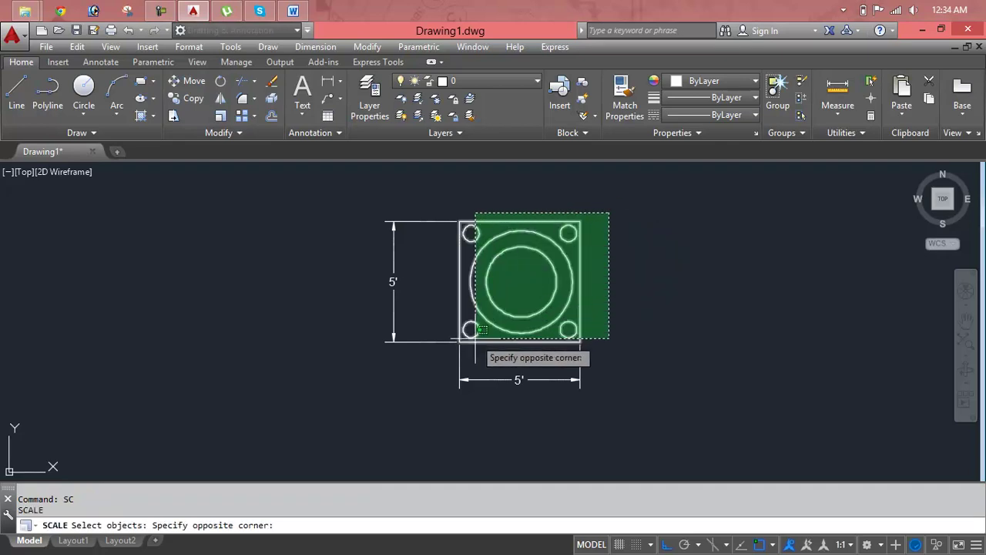
left_click(476, 337)
key("Return")
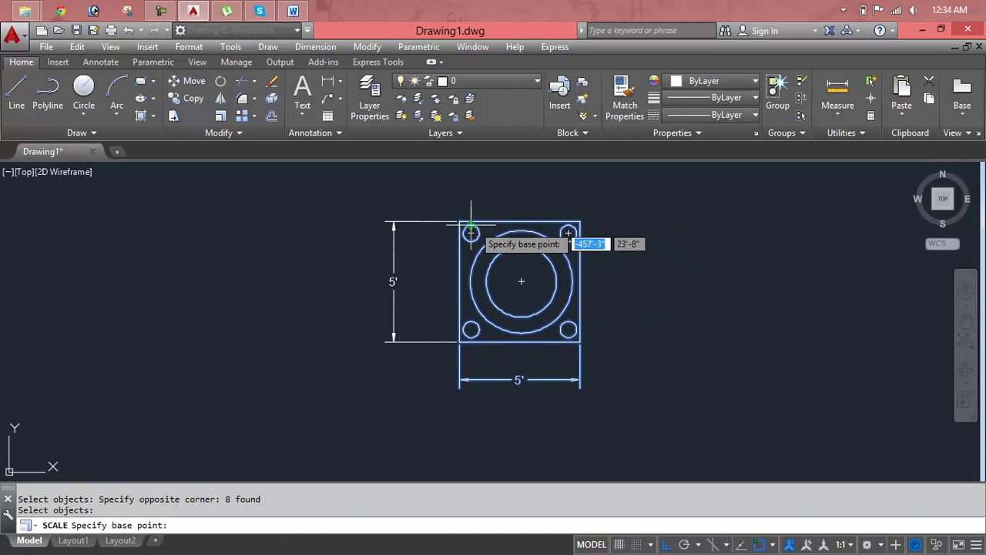
left_click(471, 232)
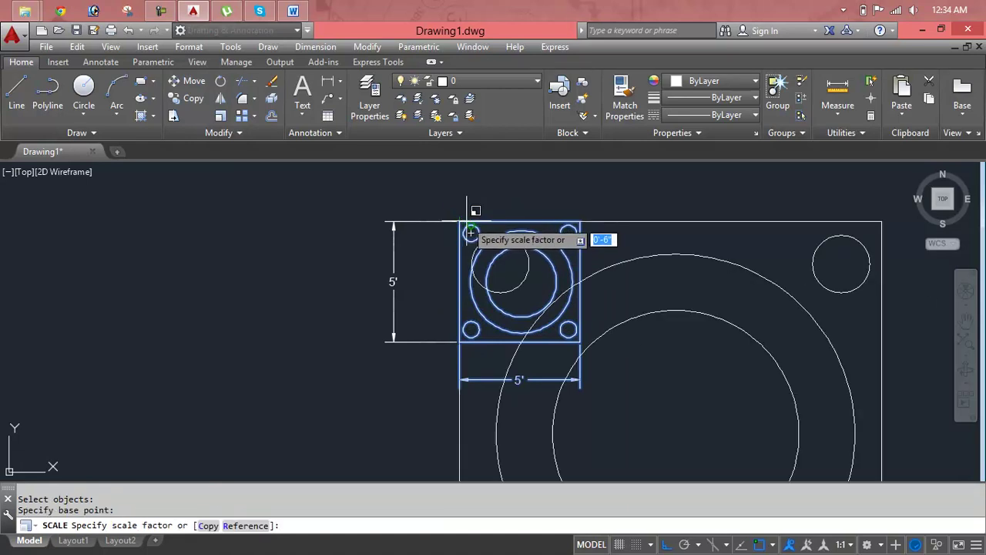
type("2")
key("Return")
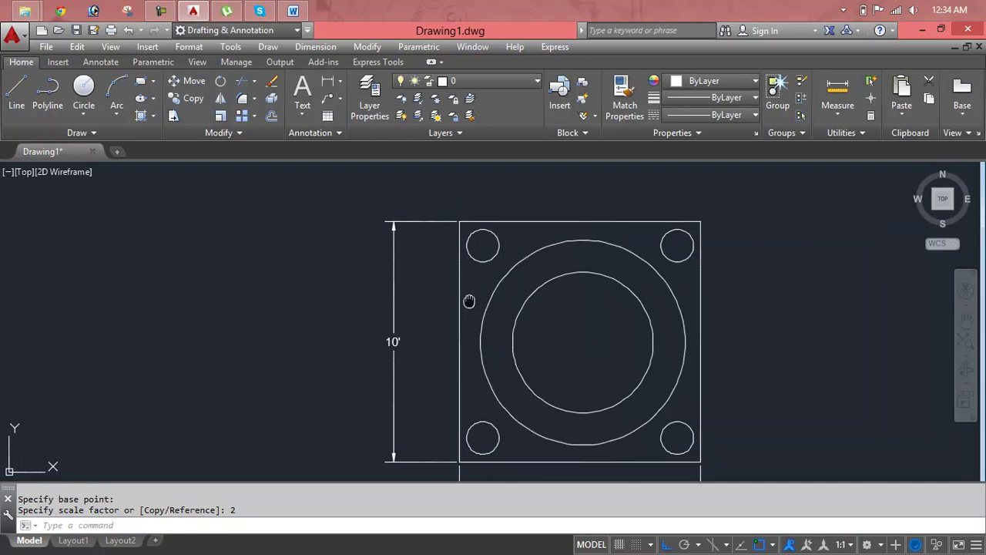
middle_click_drag(469, 301, 462, 260)
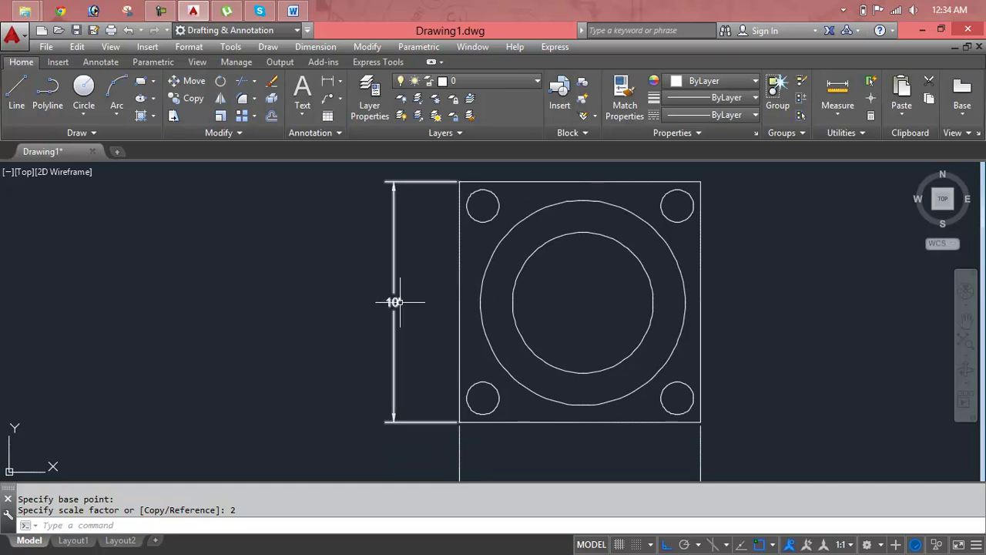
scroll(455, 334, "down", 2)
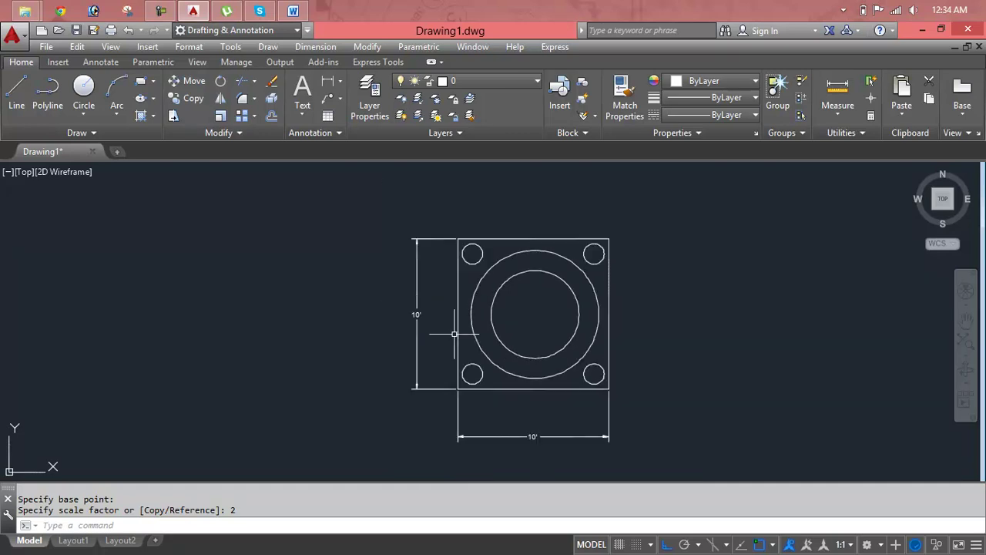
key("Escape")
key("Escape")
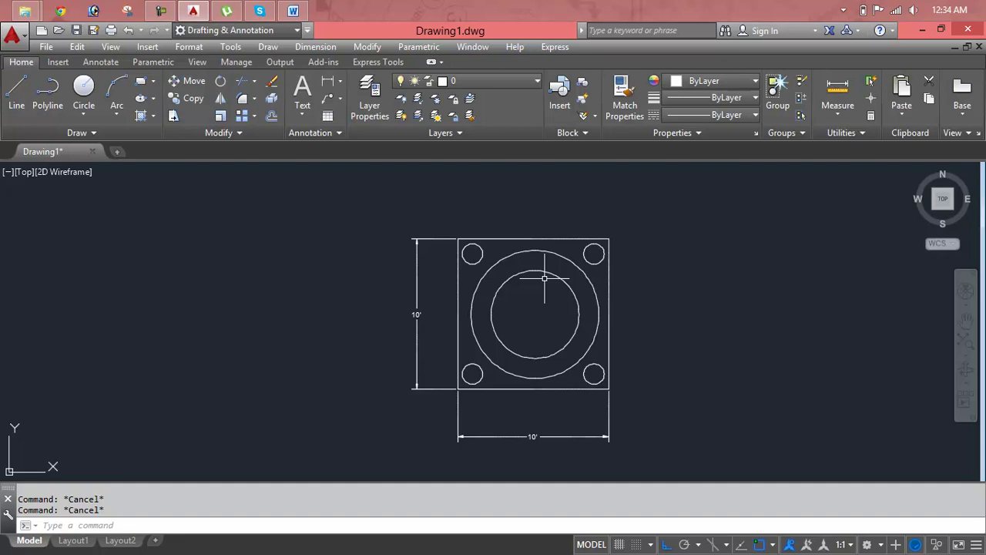
Scale the whole drawing by 2 again about the circles' centre, making the sides 20'.
type("SC")
key("Return")
left_click(687, 221)
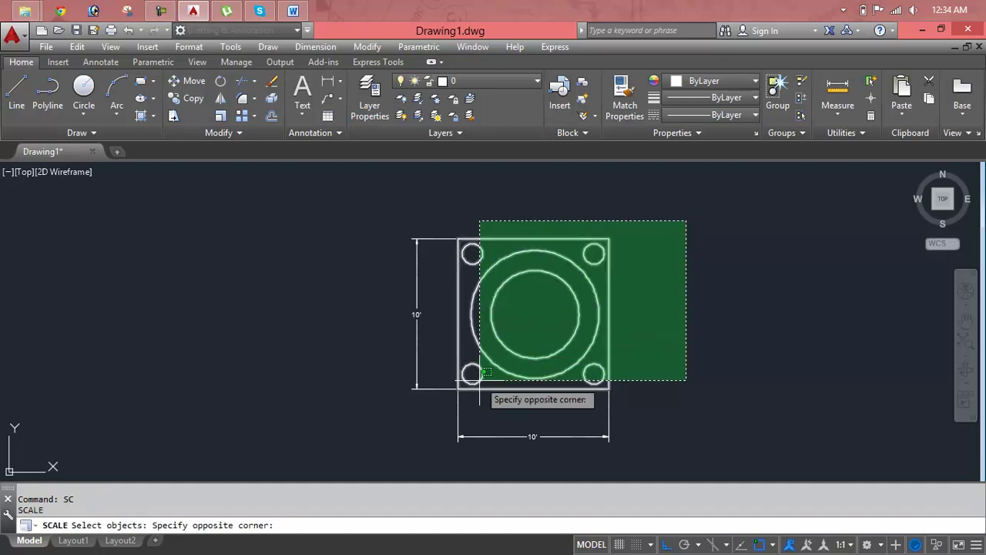
left_click(458, 391)
key("Return")
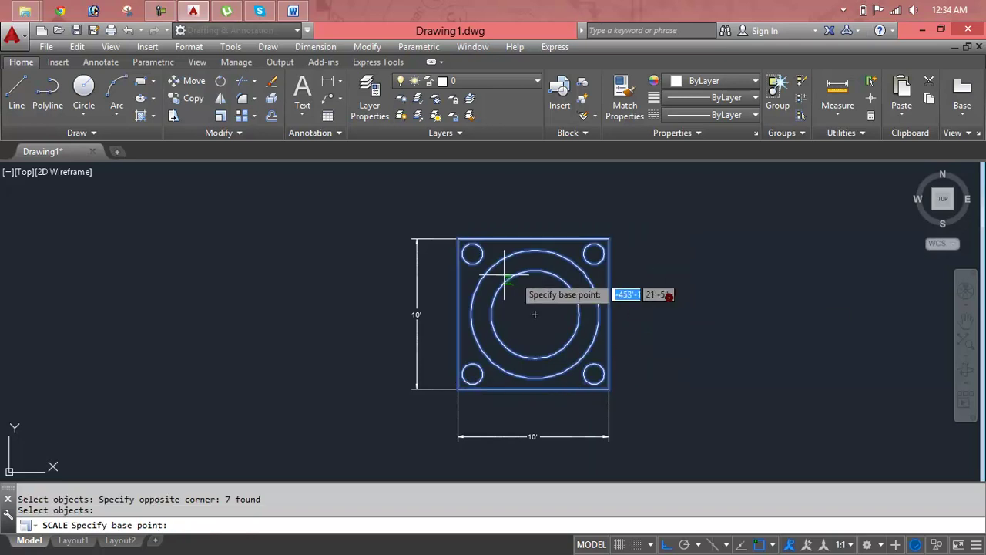
left_click(534, 314)
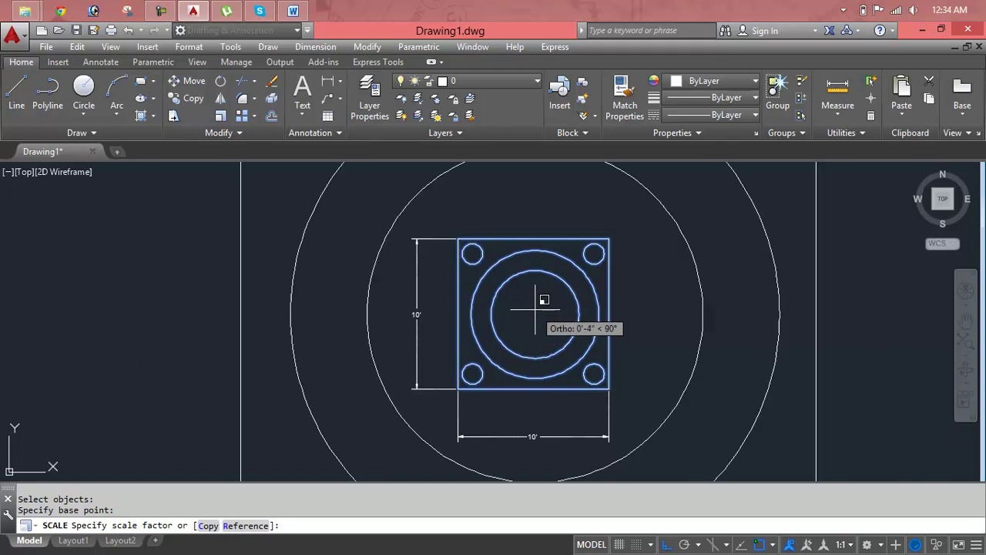
type("2")
key("Return")
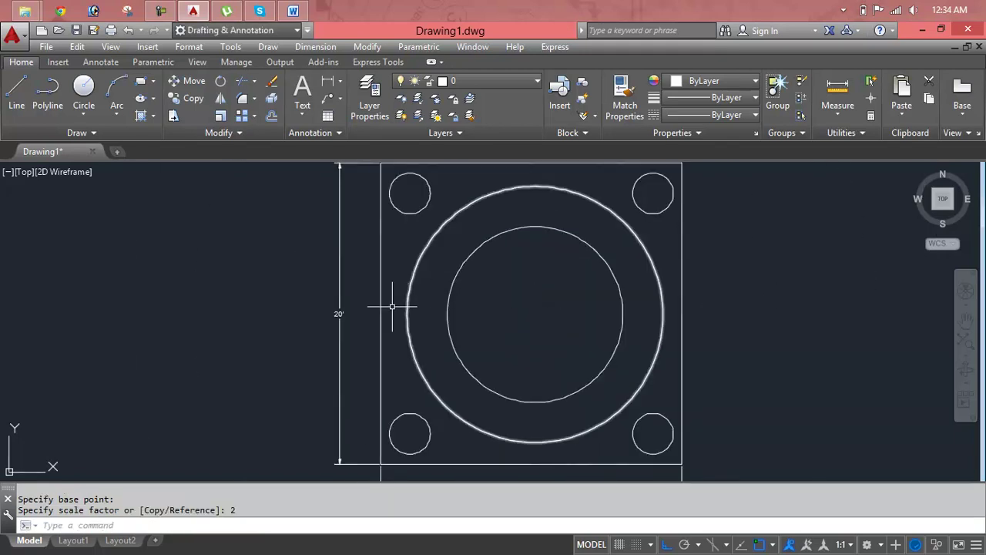
scroll(339, 316, "up", 5)
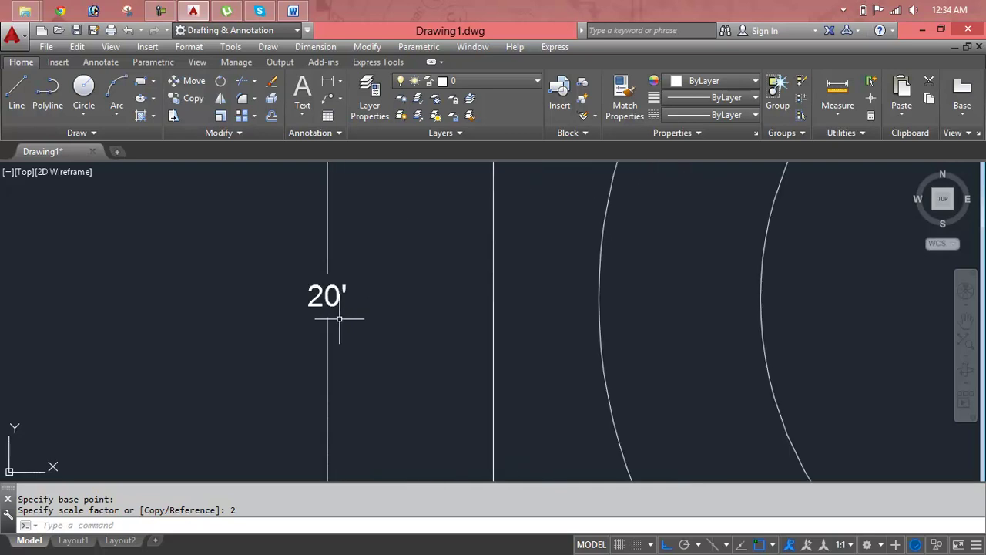
scroll(339, 318, "down", 5)
scroll(337, 318, "up", 4)
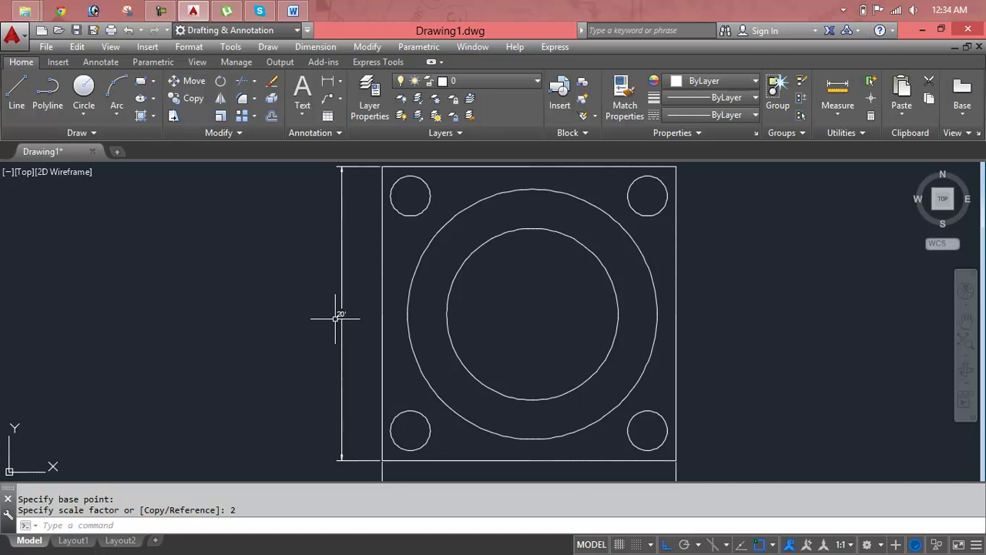
key("Escape")
key("Escape")
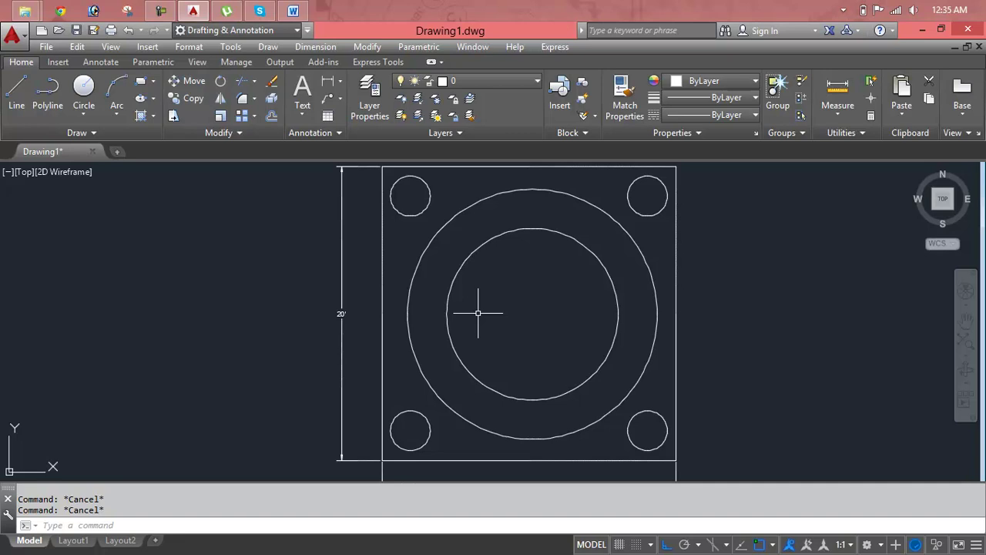
Start SCALE on all seven plate objects, using the circles' centre as base point.
type("sc")
key("Return")
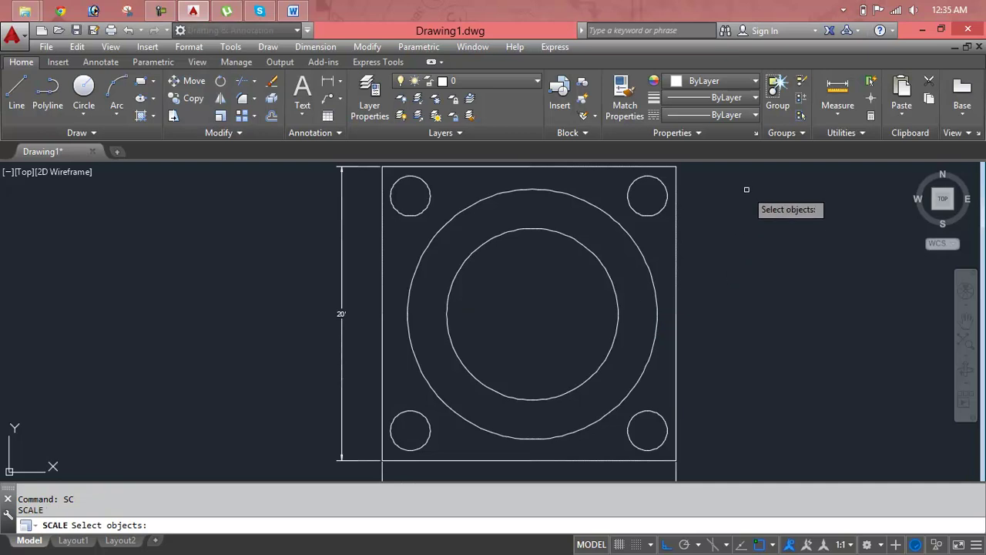
left_click(746, 168)
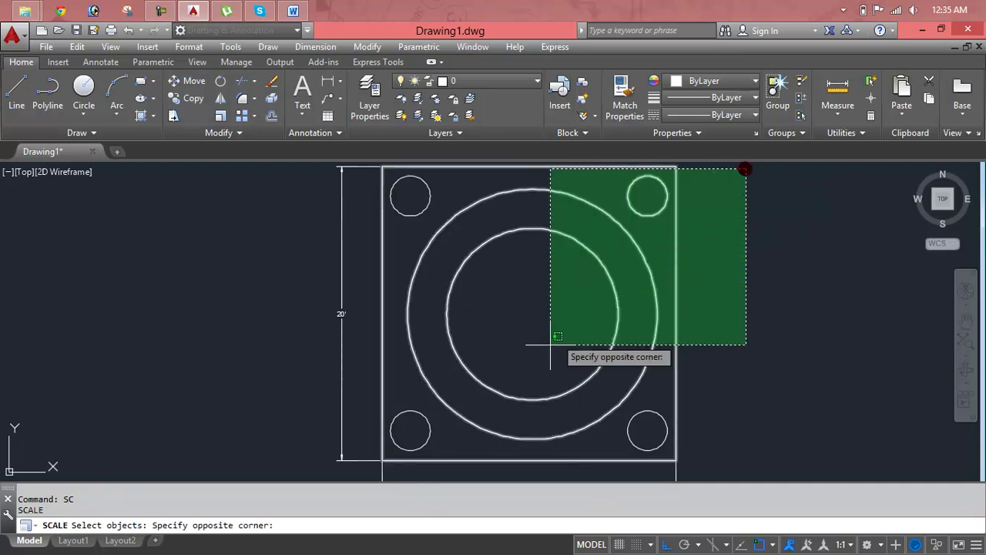
left_click(397, 454)
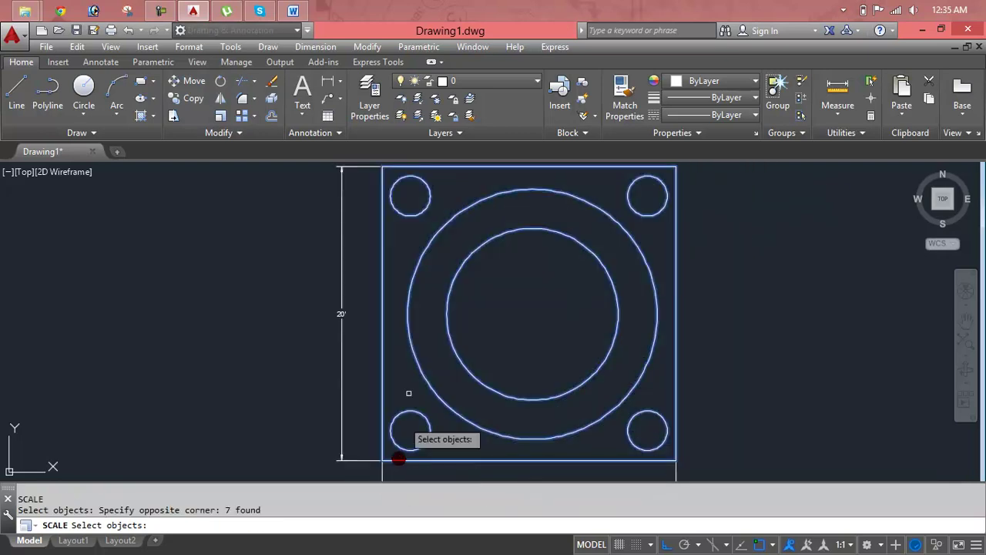
key("Return")
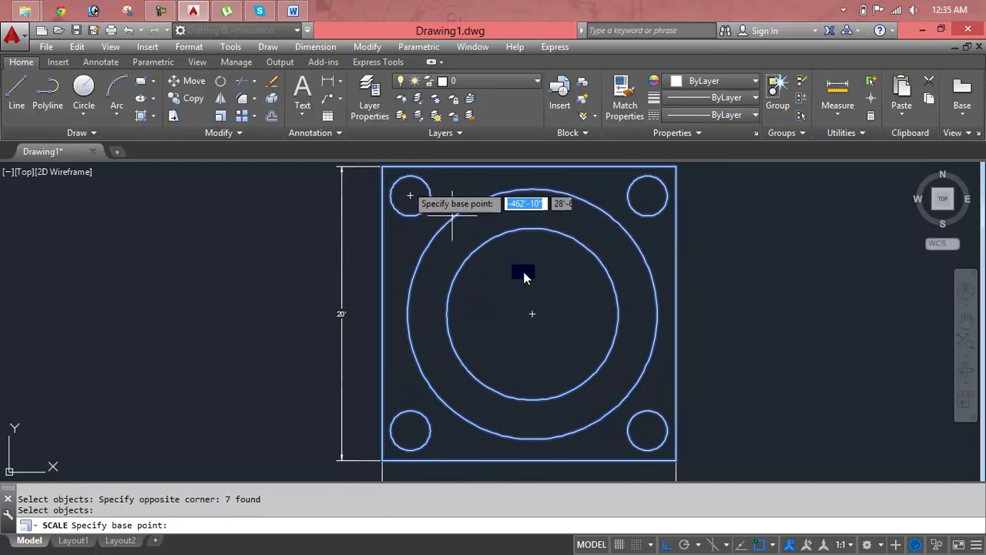
left_click(531, 314)
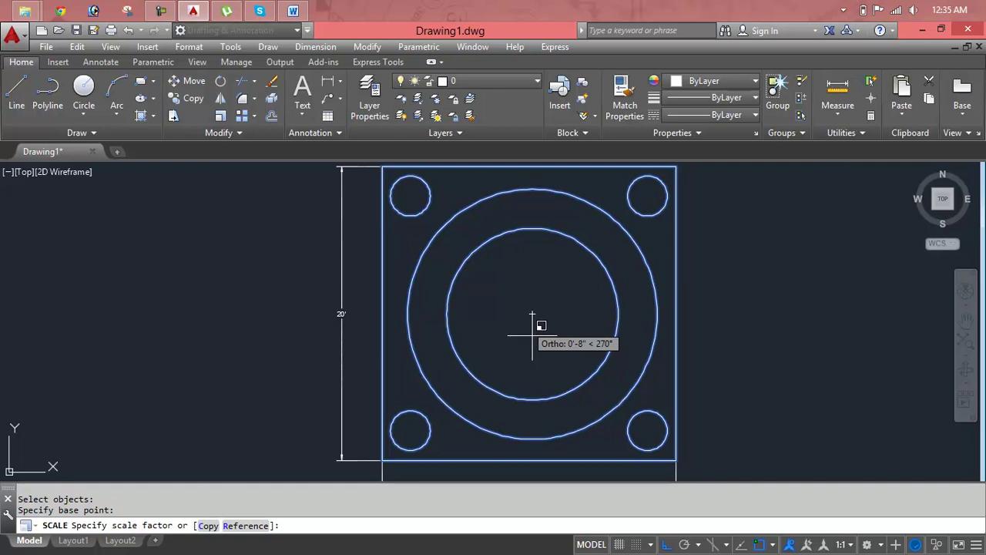
Scale by reference from 20' to a new length of 5'.
type("r")
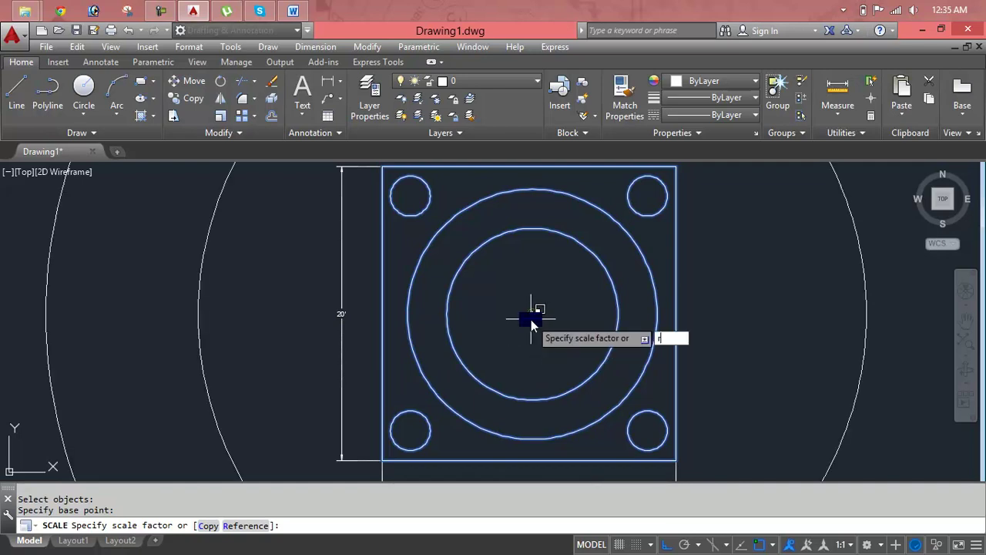
key("Return")
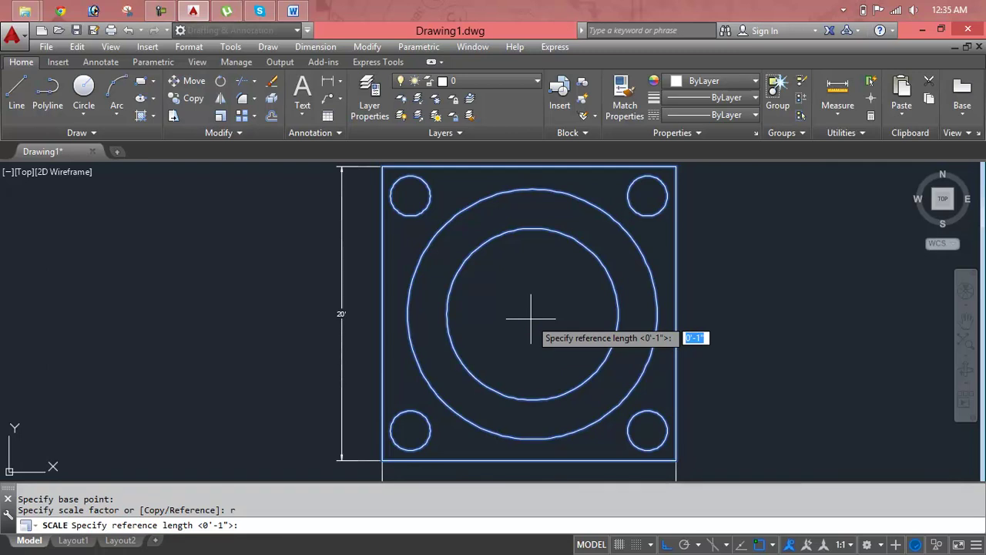
type("20'")
key("Return")
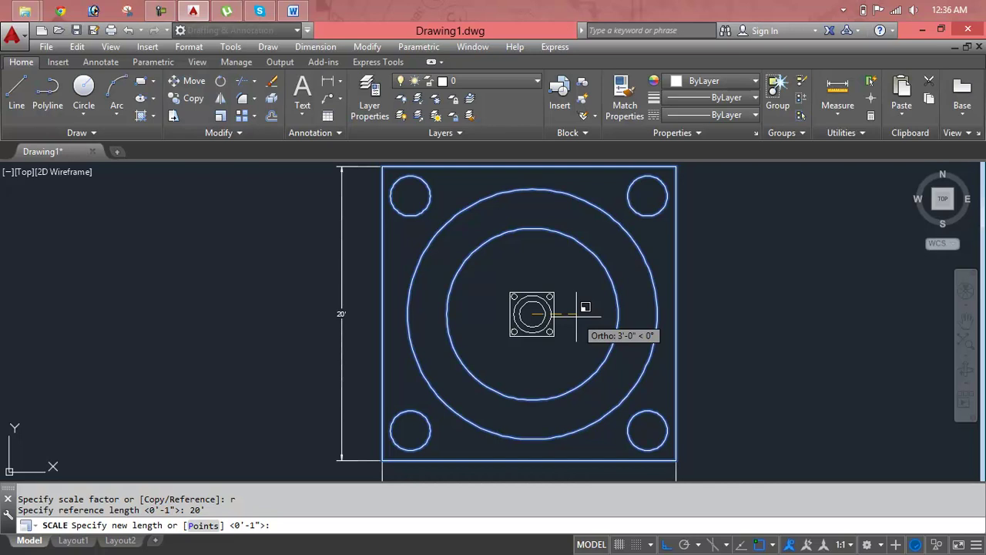
type("5")
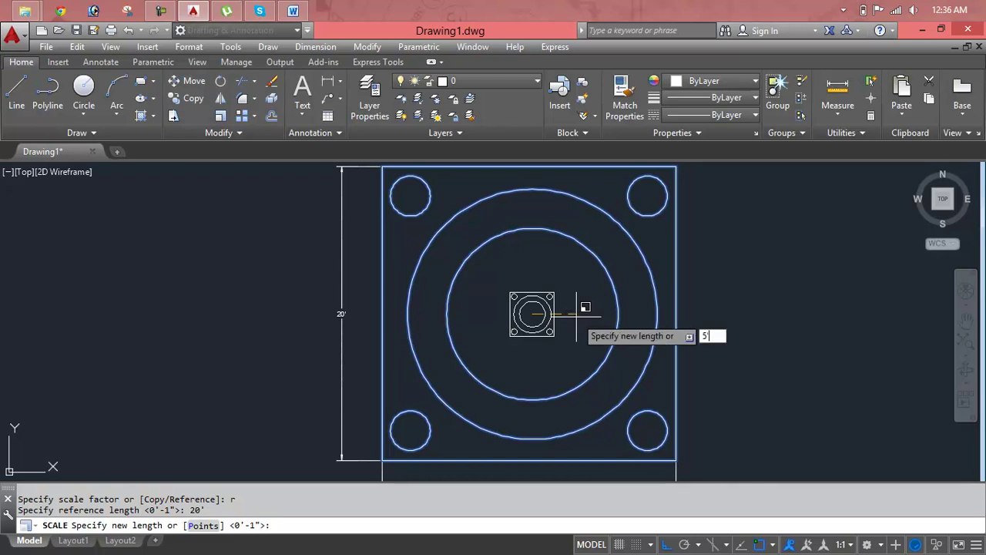
key("Return")
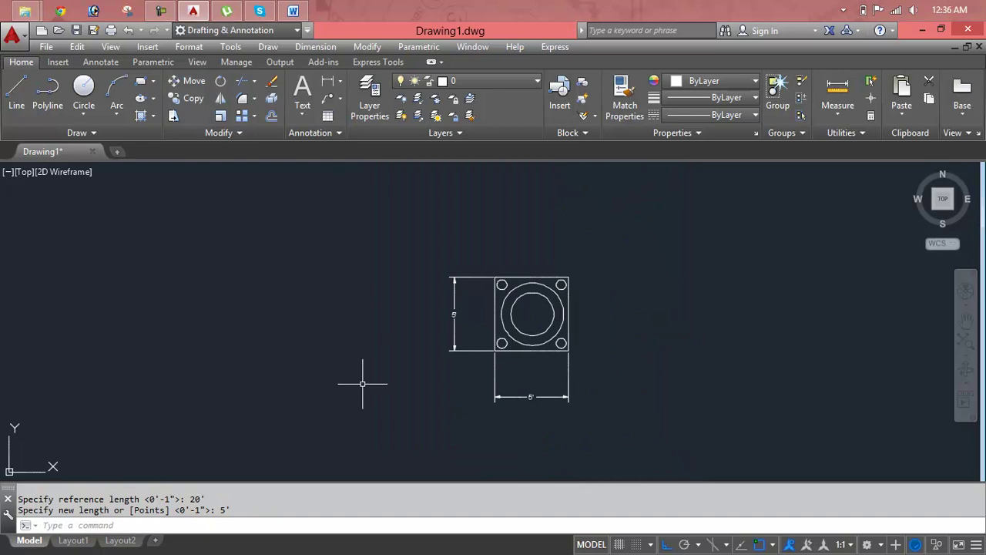
scroll(452, 313, "up", 4)
scroll(450, 313, "up", 6)
scroll(450, 313, "down", 8)
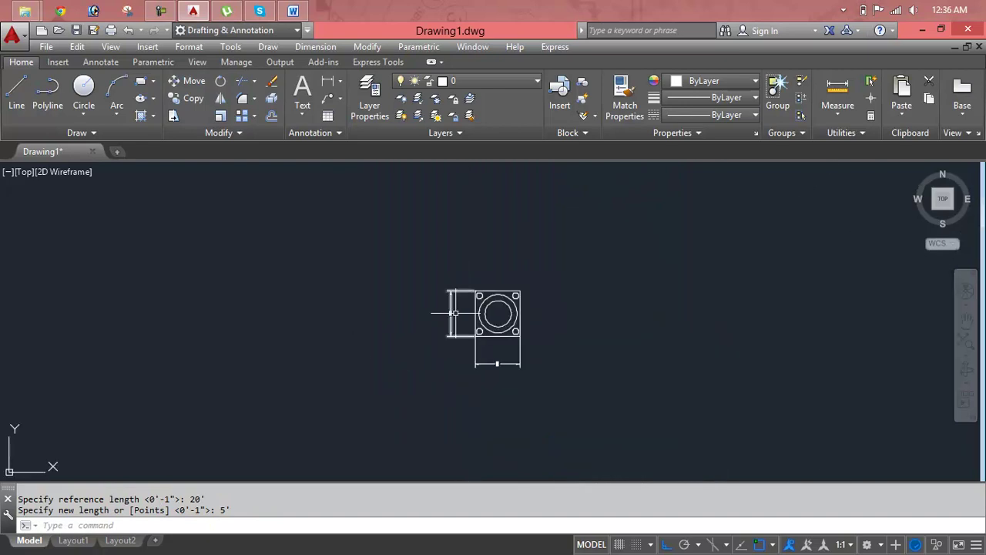
scroll(501, 367, "up", 6)
scroll(499, 369, "down", 5)
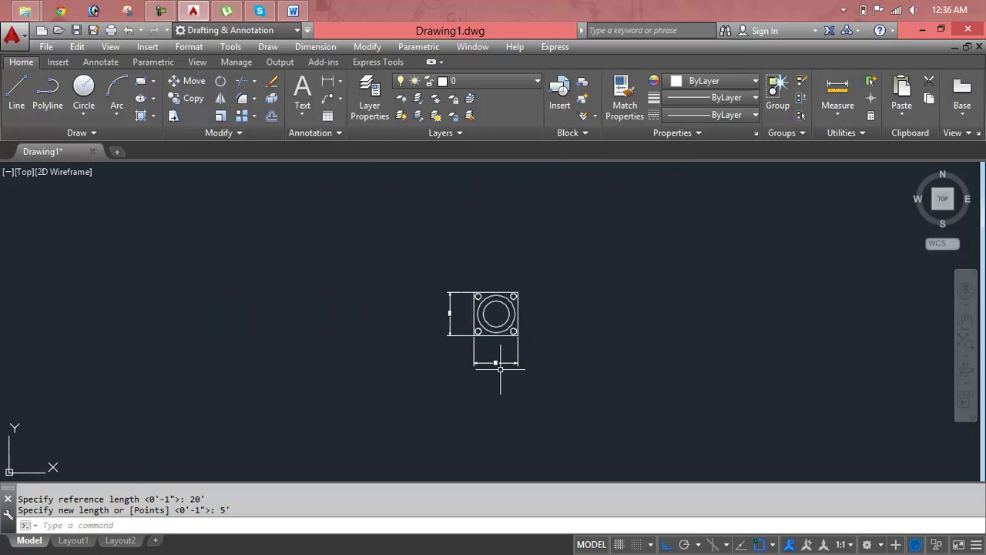
scroll(504, 320, "up", 6)
scroll(503, 320, "up", 2)
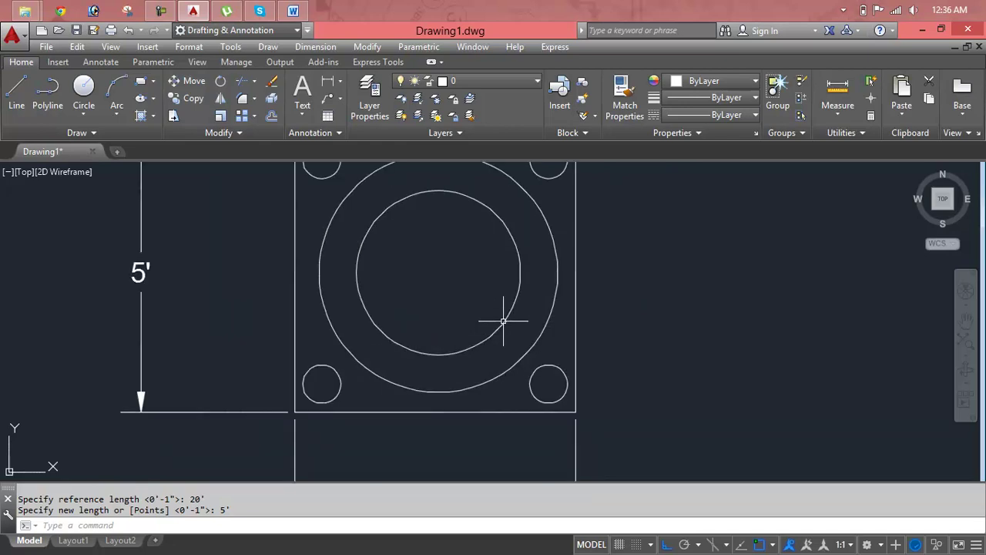
scroll(503, 321, "down", 5)
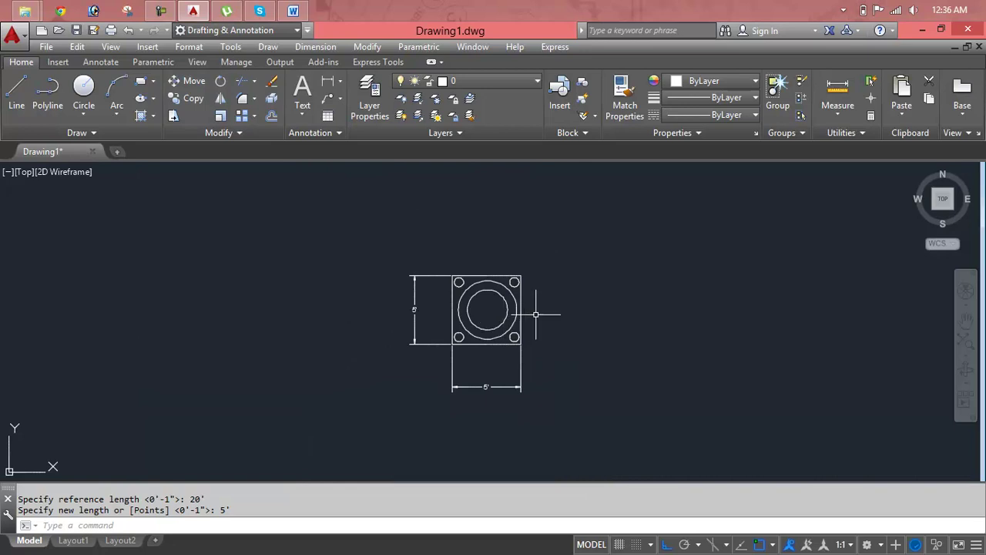
Begin scaling the seven small-plate objects with base point 5, then cancel the command.
type("sc")
key("Return")
left_click(558, 255)
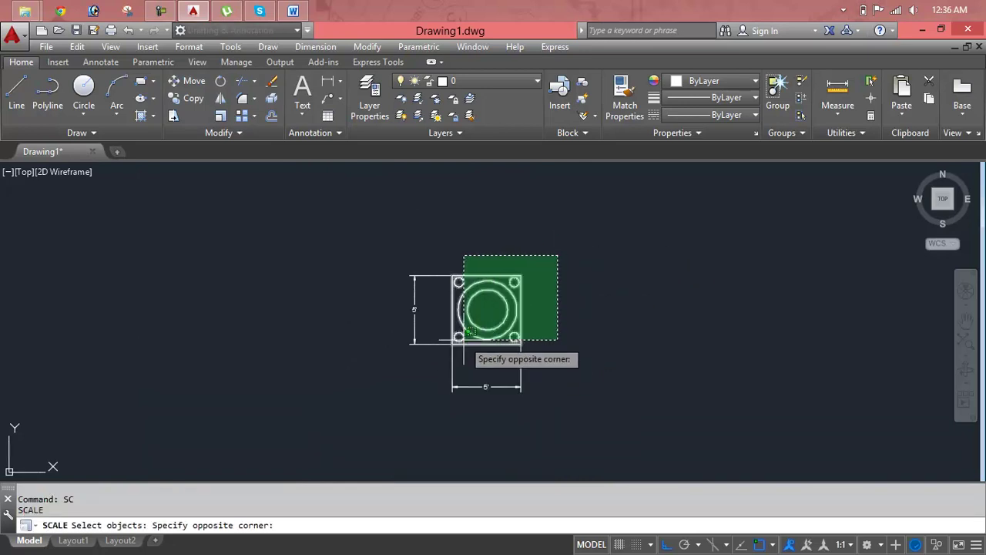
left_click(460, 351)
key("Return")
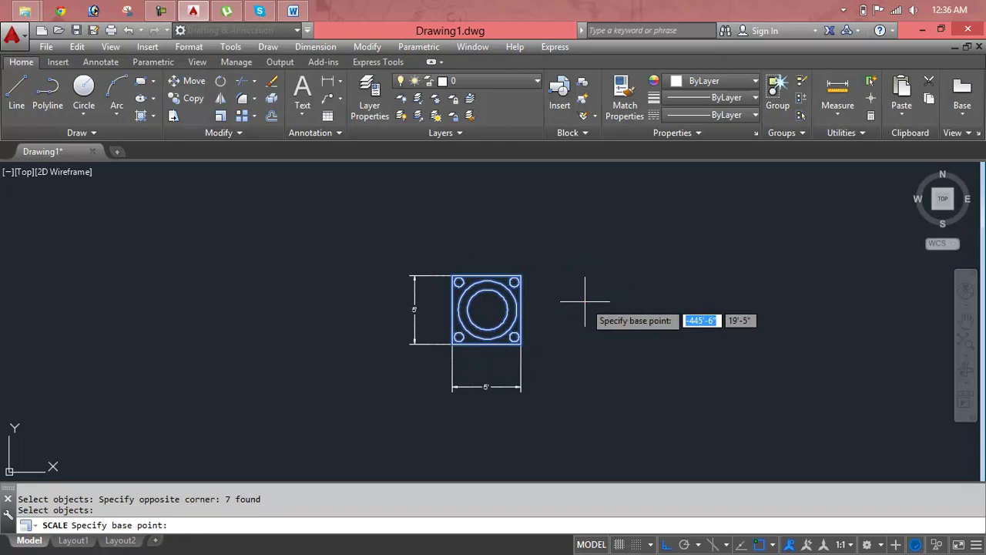
type("5")
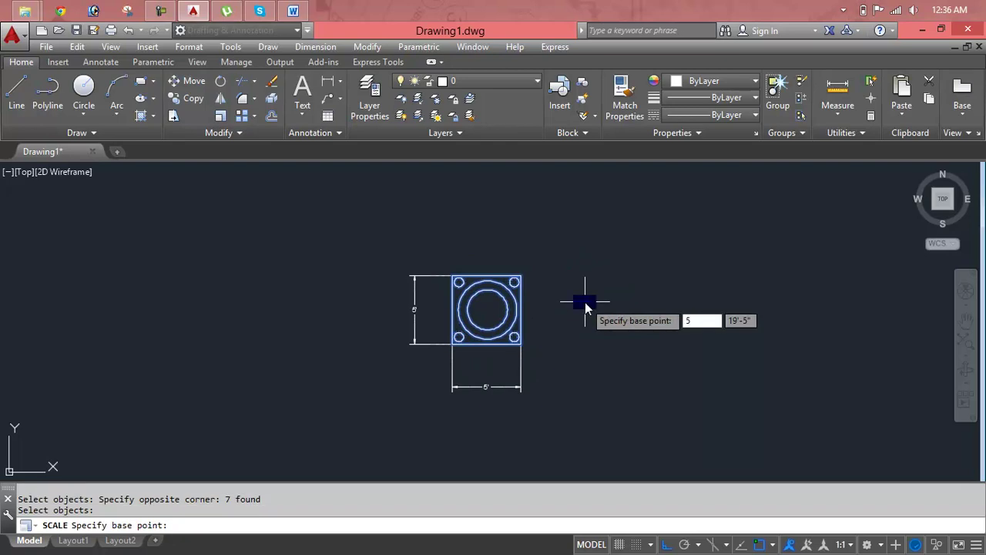
key("Return")
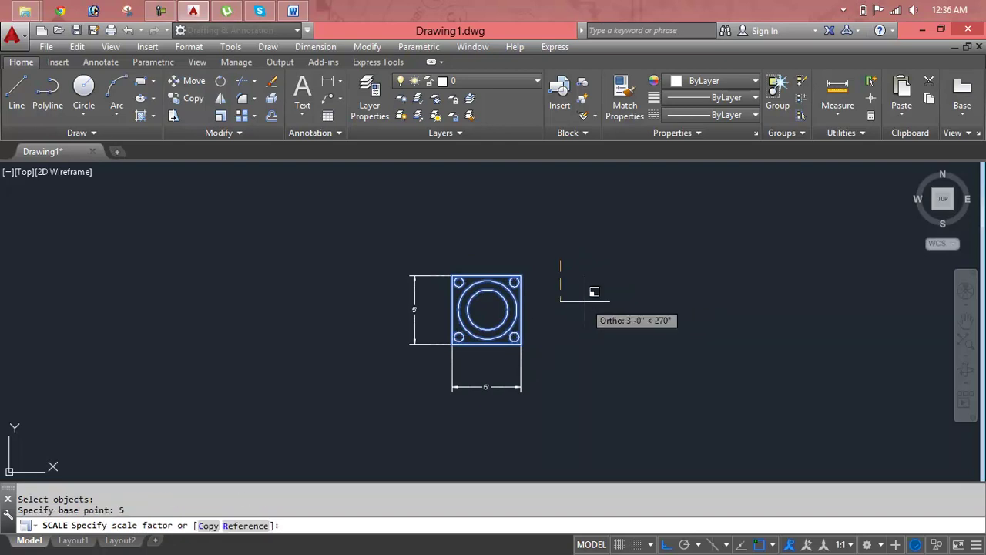
key("Escape")
key("Escape")
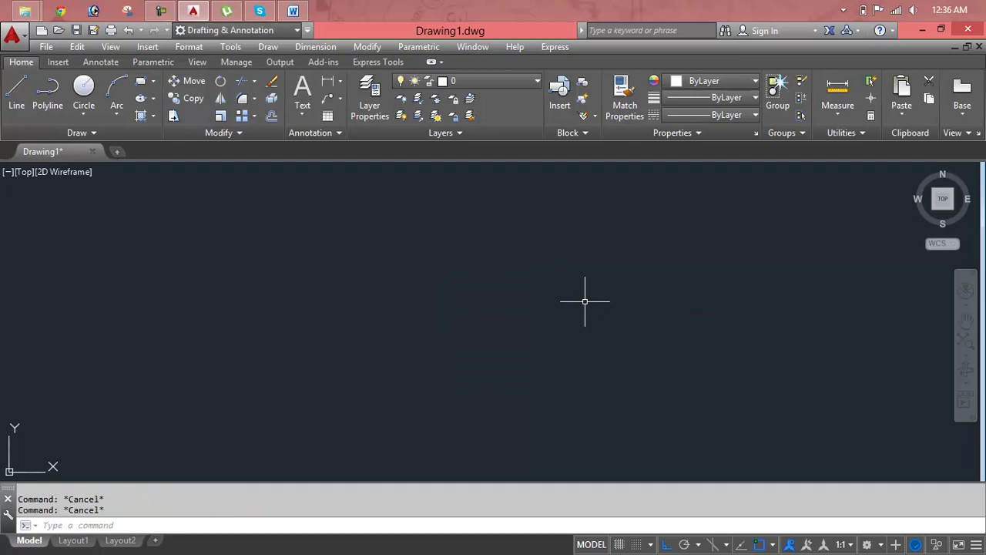
Zoom All, recentre the plate, and undo the last scaling to restore the 5' plate.
type("z")
key("Return")
type("a")
key("Return")
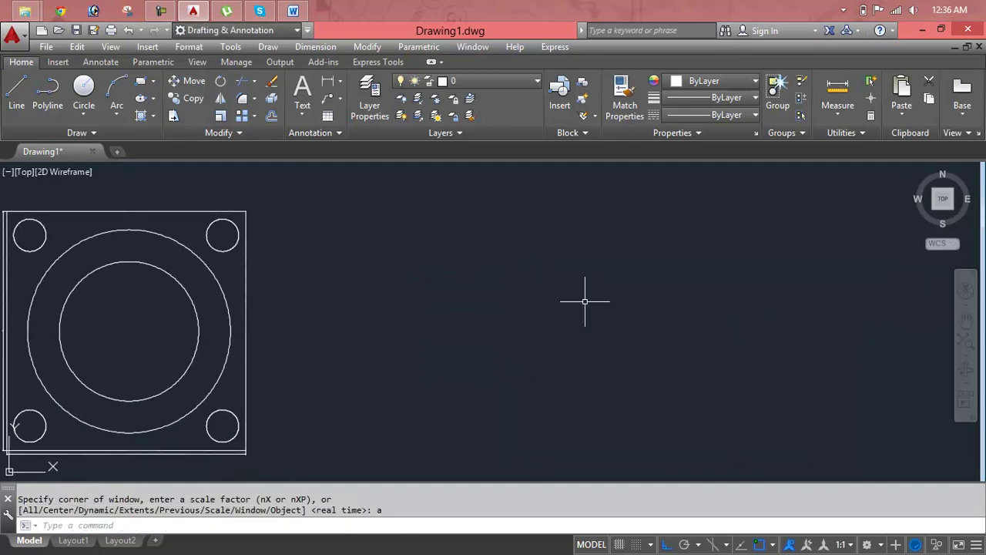
middle_click_drag(220, 324, 696, 288)
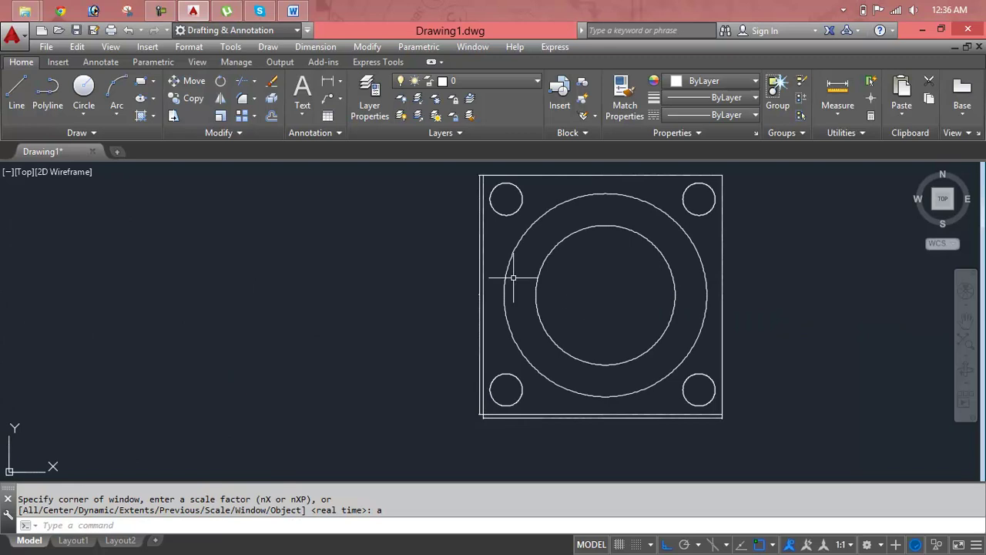
scroll(413, 286, "up", 5)
scroll(440, 264, "up", 3)
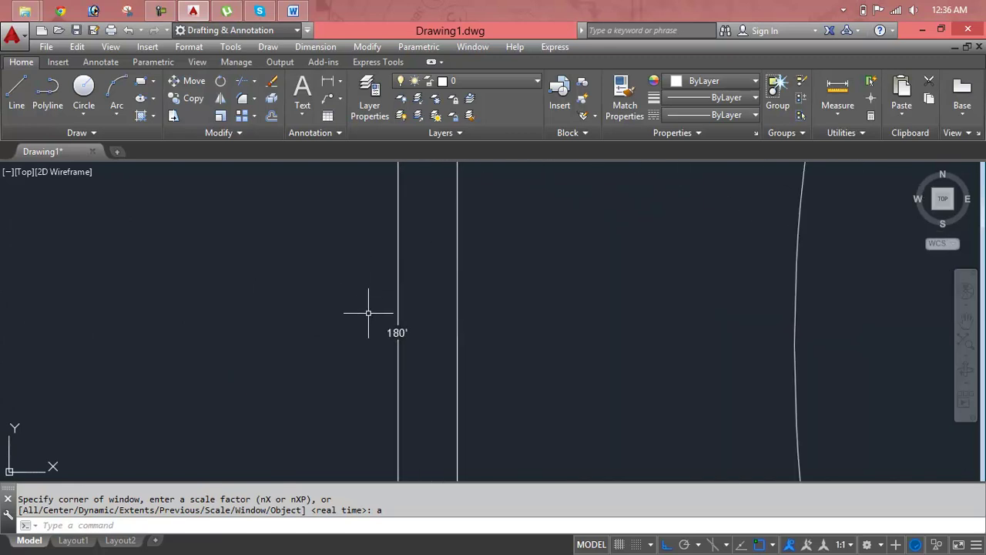
scroll(369, 316, "up", 5)
scroll(370, 316, "down", 3)
scroll(385, 326, "down", 4)
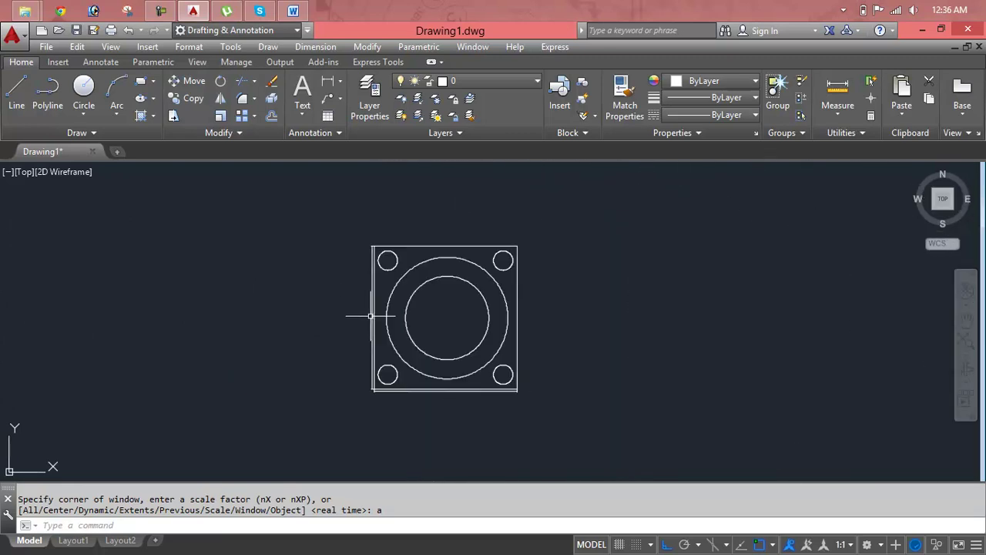
scroll(377, 326, "down", 5)
key("ctrl+z")
key("ctrl+z")
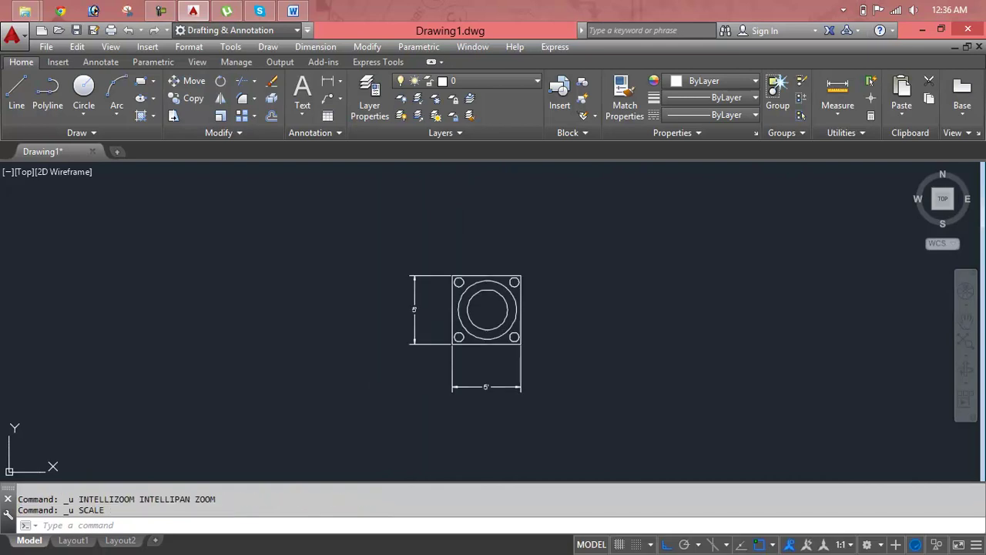
scroll(416, 324, "up", 4)
Scale the plate, holes, circles and dimensions by factor 5 about the circles' centre to reach 25'.
key("Escape")
key("Escape")
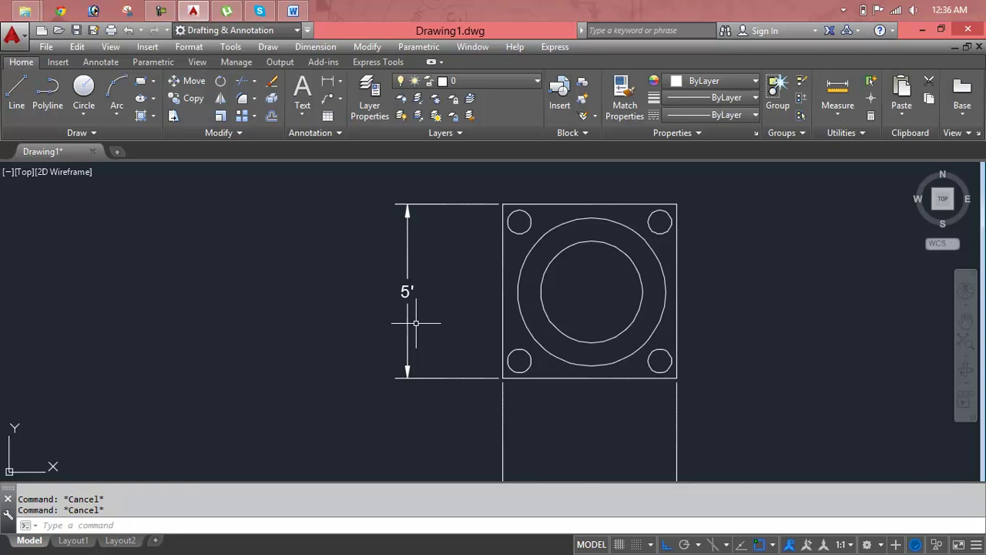
type("sc")
key("Return")
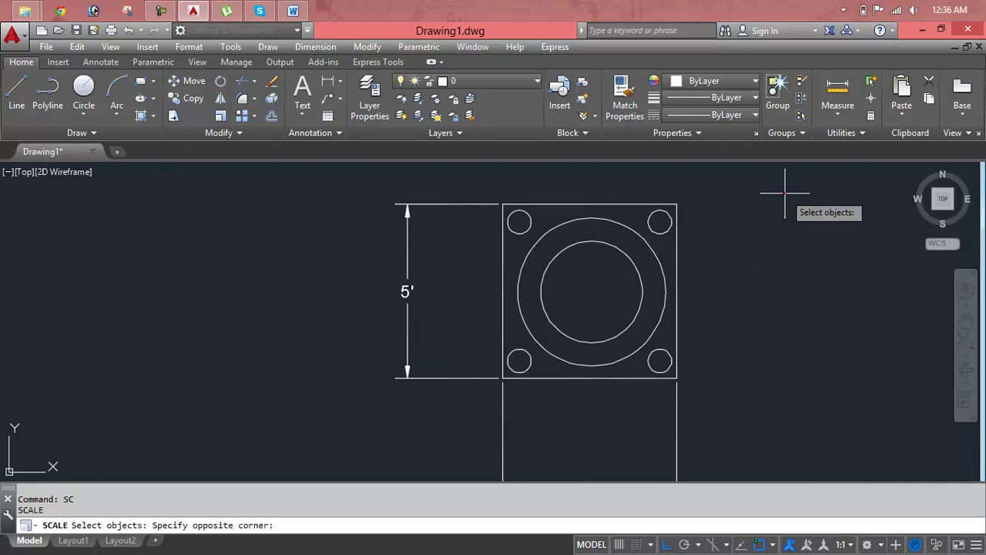
left_click(785, 192)
left_click(499, 402)
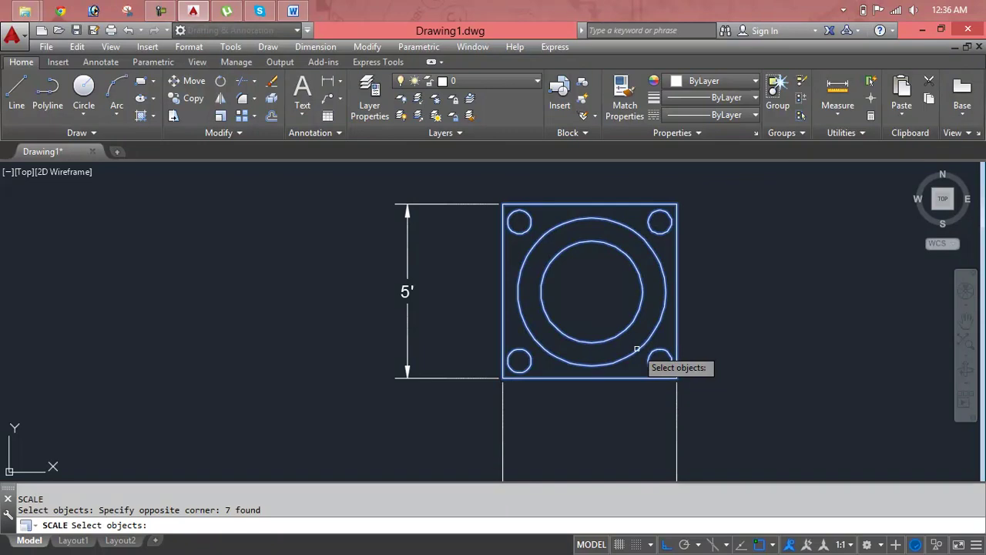
key("Return")
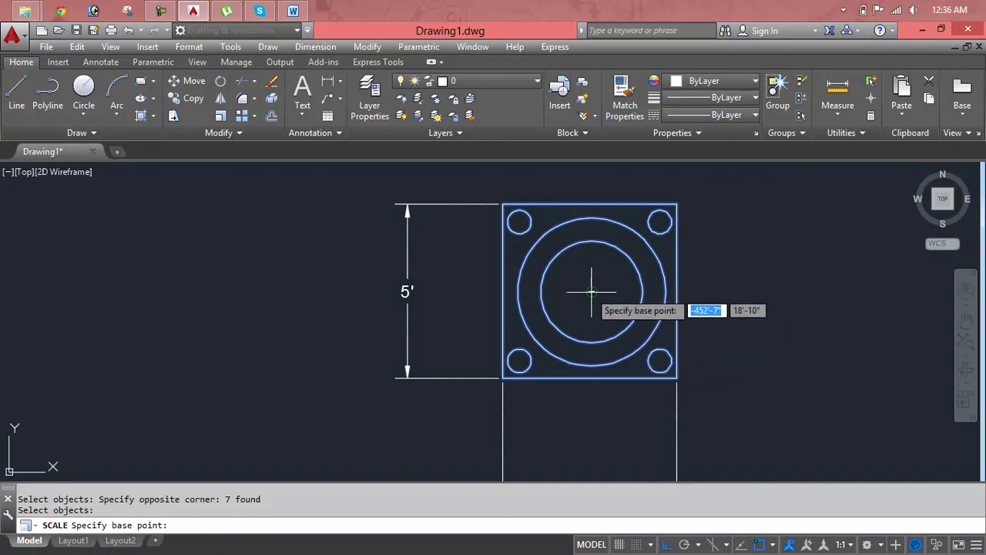
left_click(590, 291)
type("5")
key("Return")
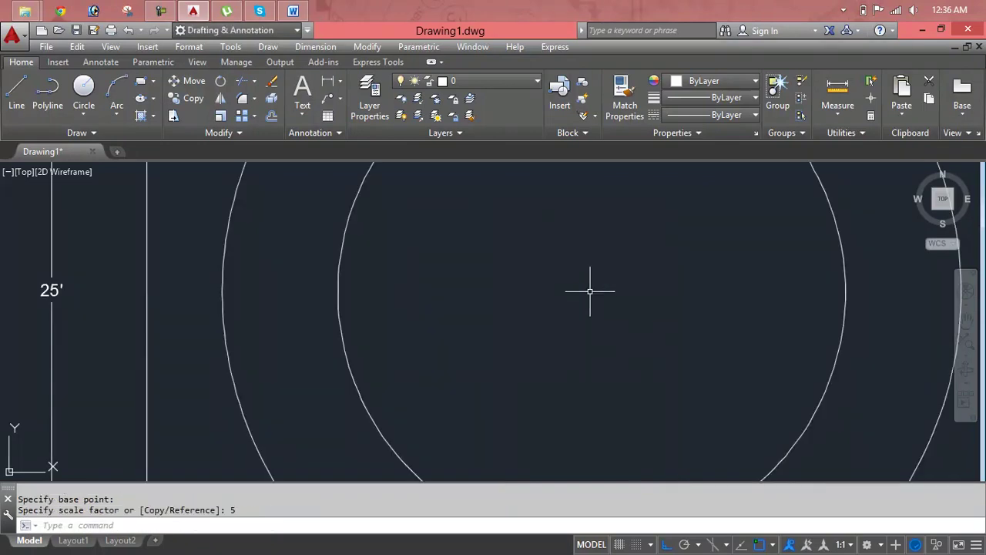
scroll(231, 326, "down", 2)
scroll(169, 315, "down", 4)
scroll(174, 312, "up", 2)
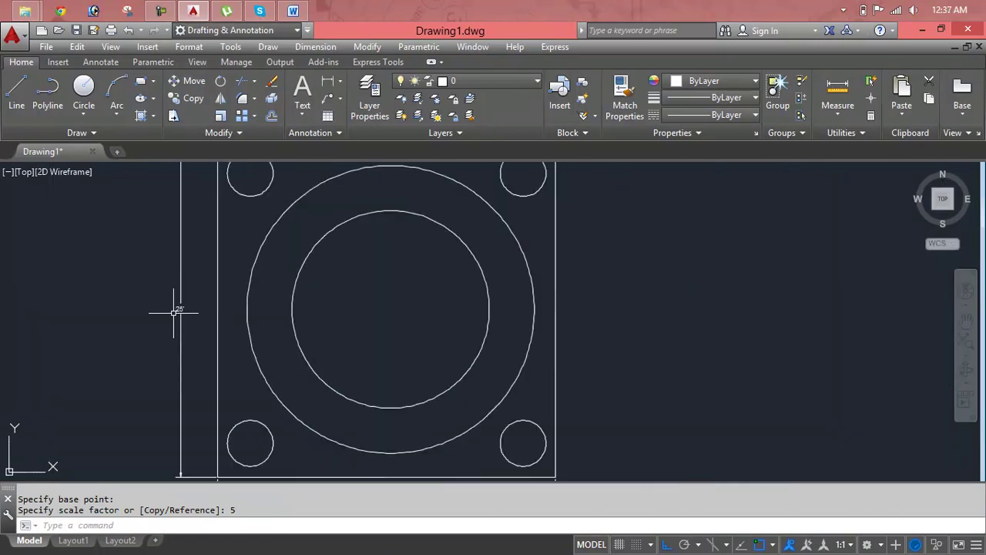
scroll(174, 312, "down", 4)
Start a SCALE with a window selection of the plate, then abandon the attempt.
key("Escape")
key("Escape")
type("sc")
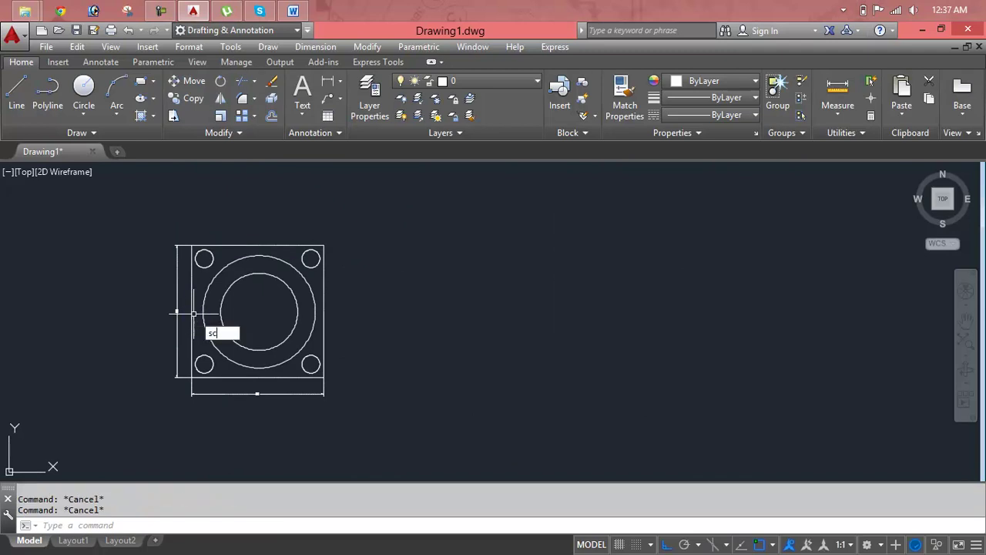
key("Return")
left_click(377, 222)
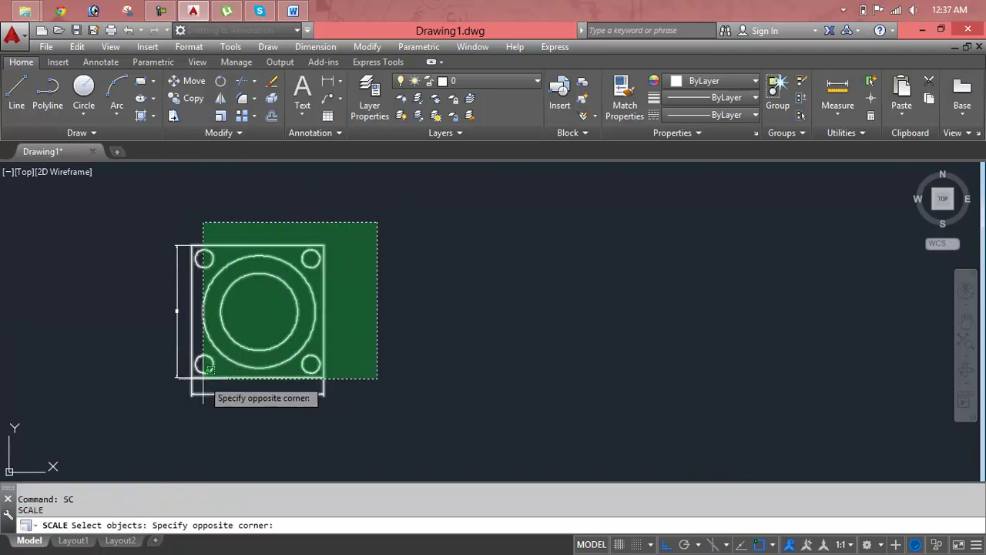
left_click(206, 361)
key("Return")
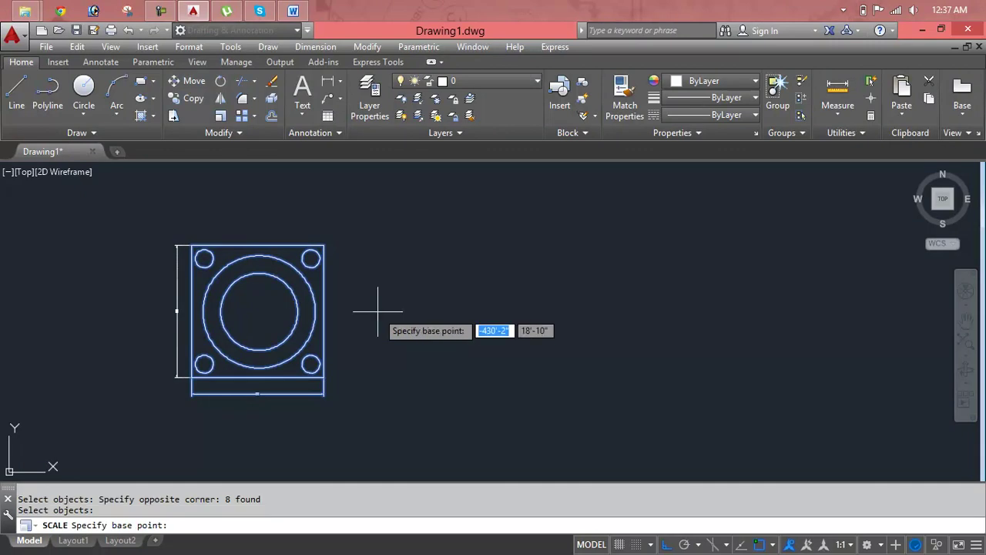
key("Escape")
key("Escape")
key("Escape")
Restart SCALE, window-select the plate objects and pick a base point.
type("sc")
key("Return")
left_click(385, 218)
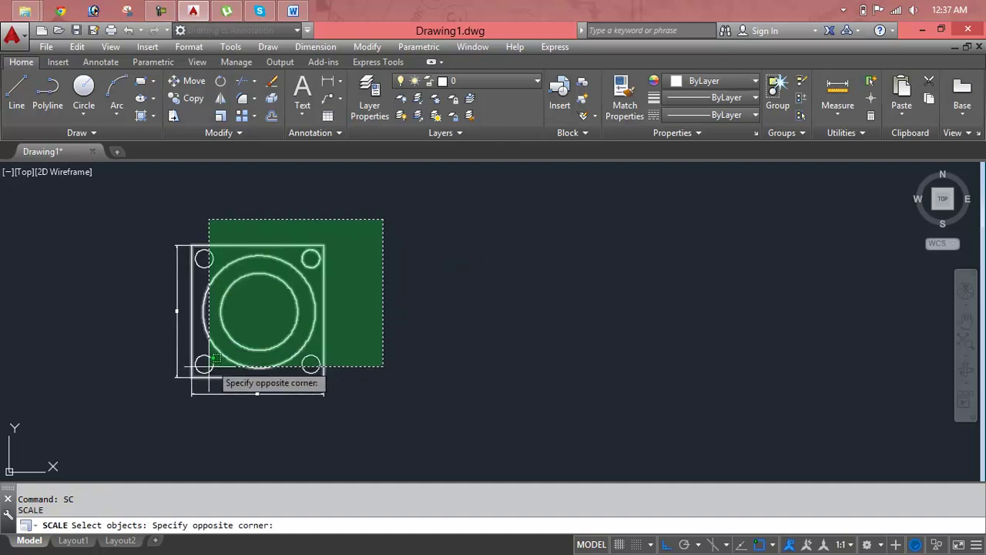
left_click(210, 386)
key("Return")
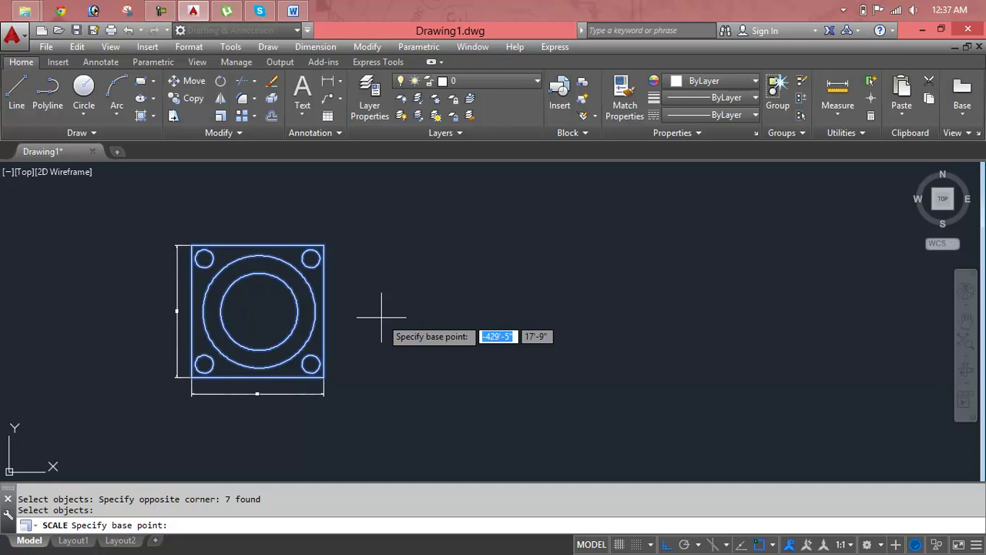
key("BackSpace")
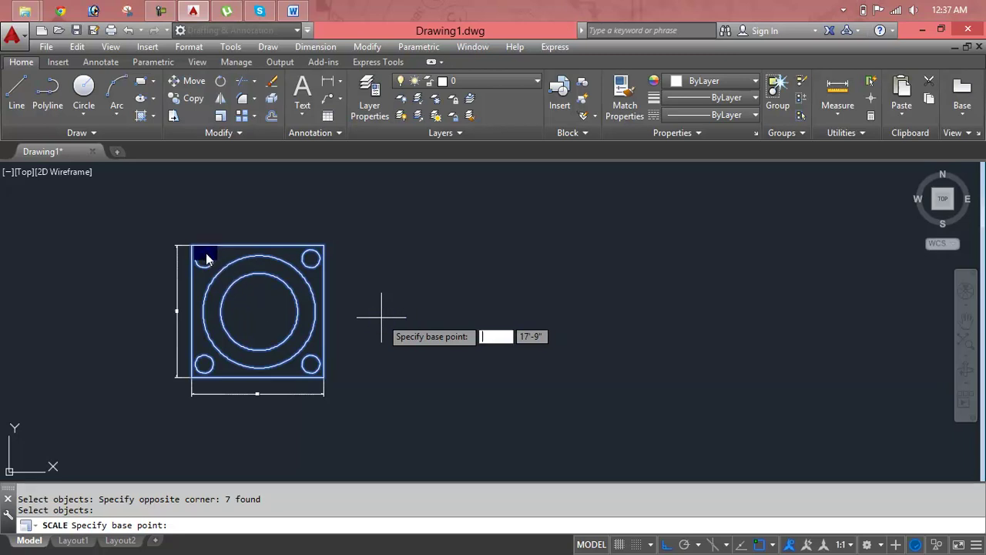
left_click(218, 214)
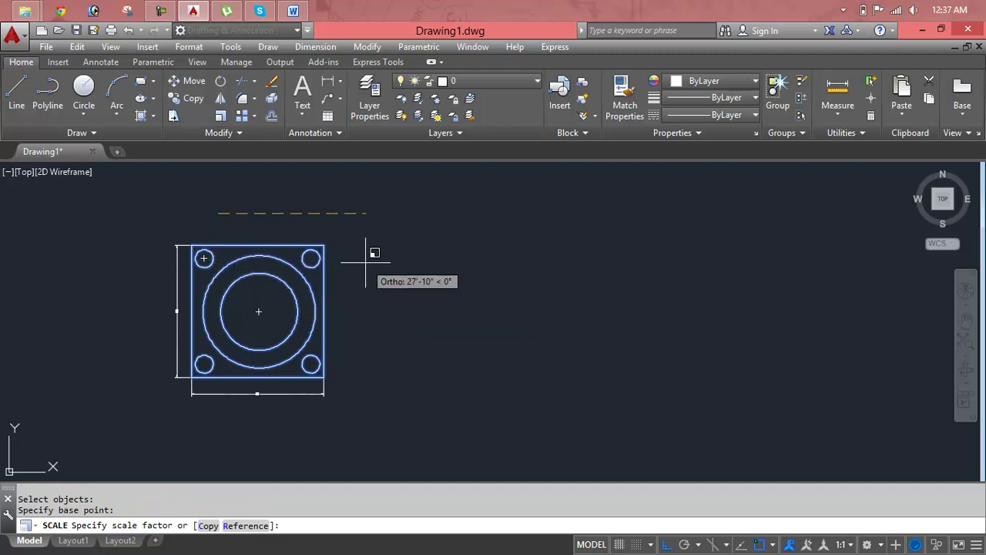
Scale by reference from 25' to a new length of 5', then recentre the view on the plate.
type("r")
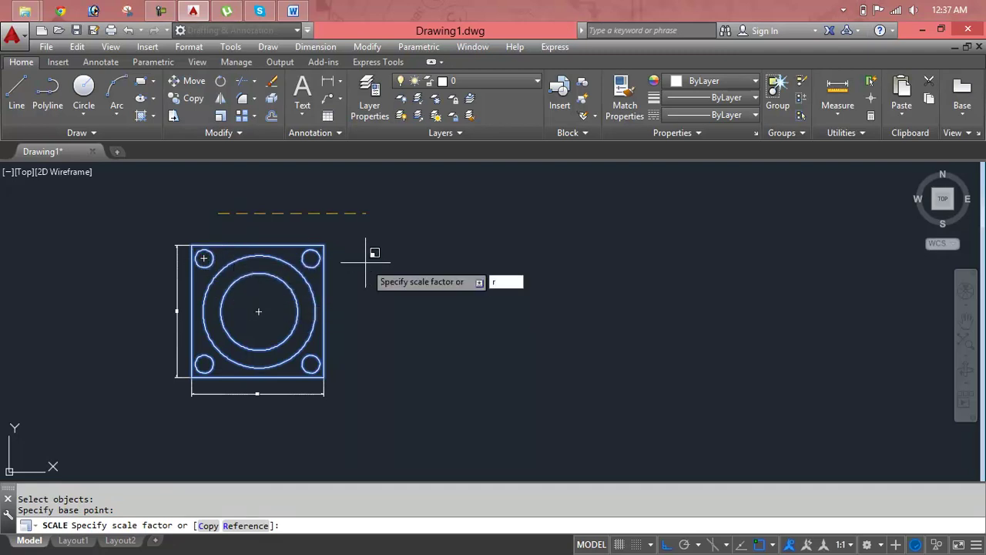
key("Return")
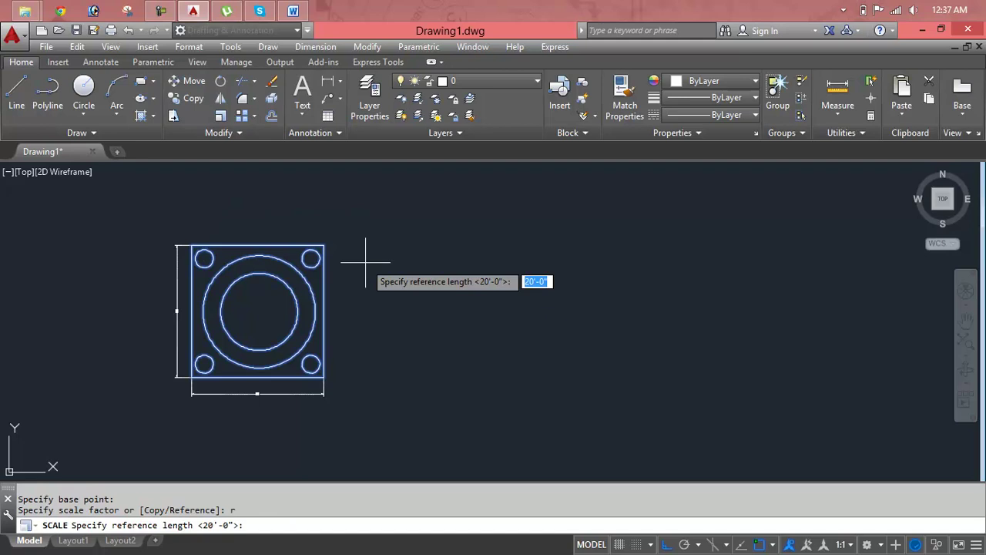
type("25'")
key("Return")
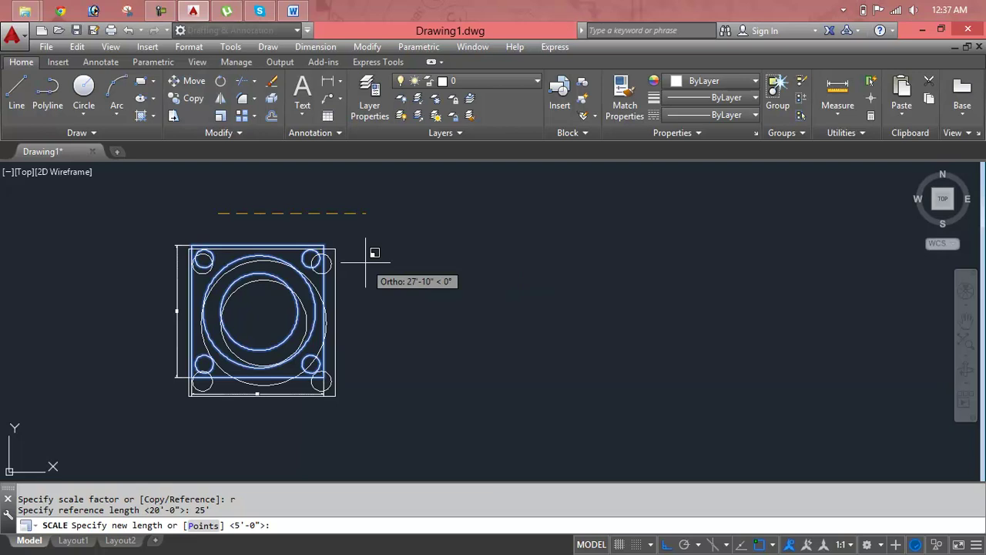
type("5")
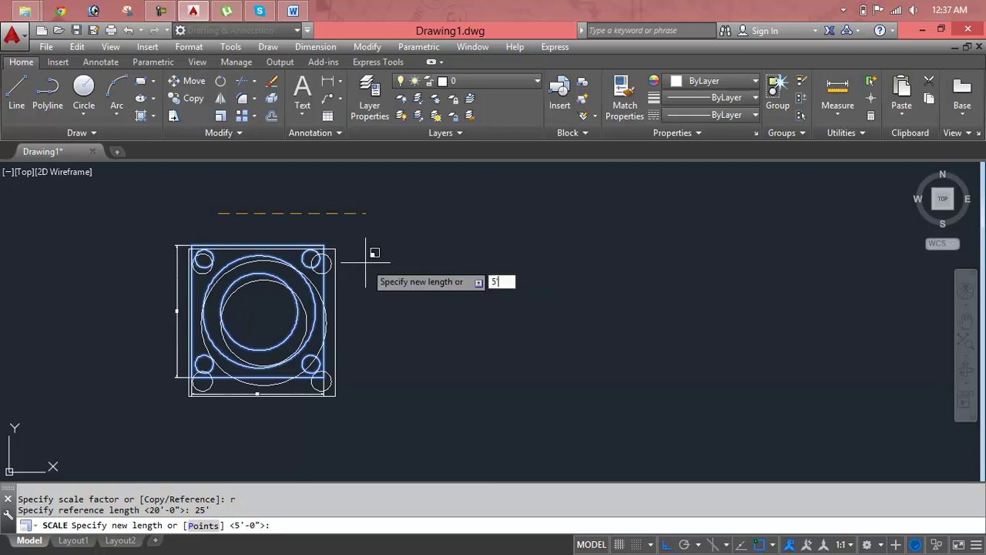
key("Return")
scroll(209, 241, "up", 5)
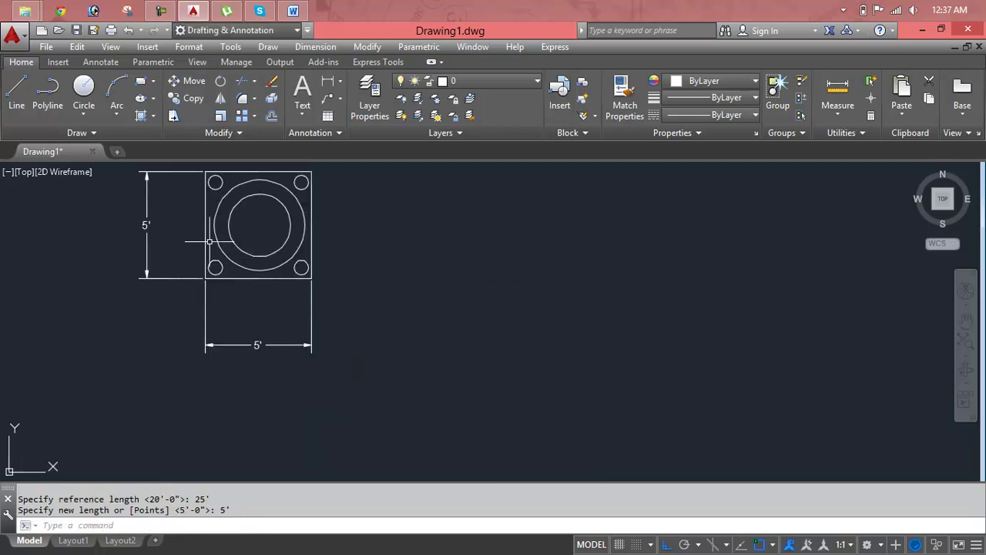
scroll(209, 241, "up", 4)
middle_click_drag(208, 248, 266, 275)
scroll(266, 275, "down", 5)
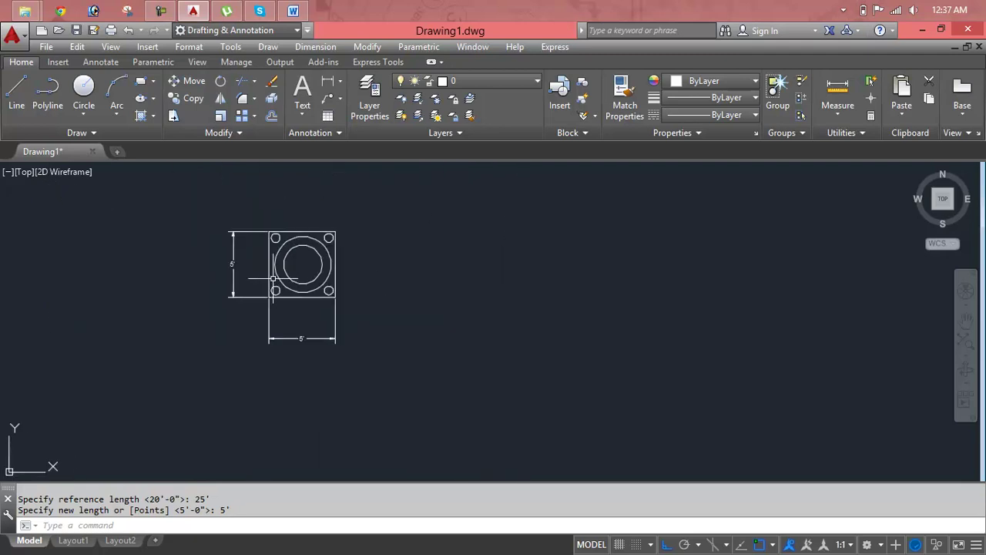
left_click(393, 213)
Window-select the entire plate with its holes, circles and dimensions, and delete everything.
key("Escape")
key("Escape")
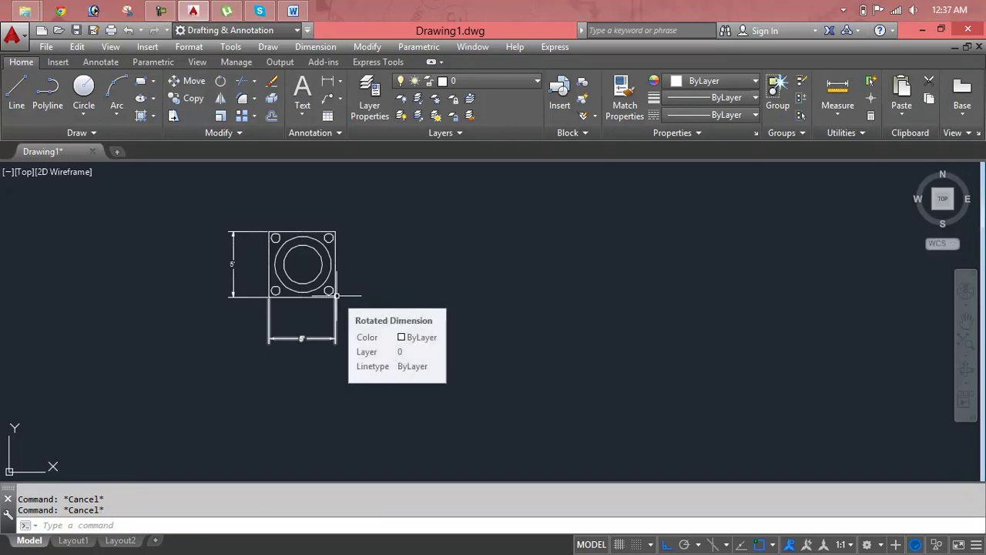
left_click(356, 219)
left_click(193, 346)
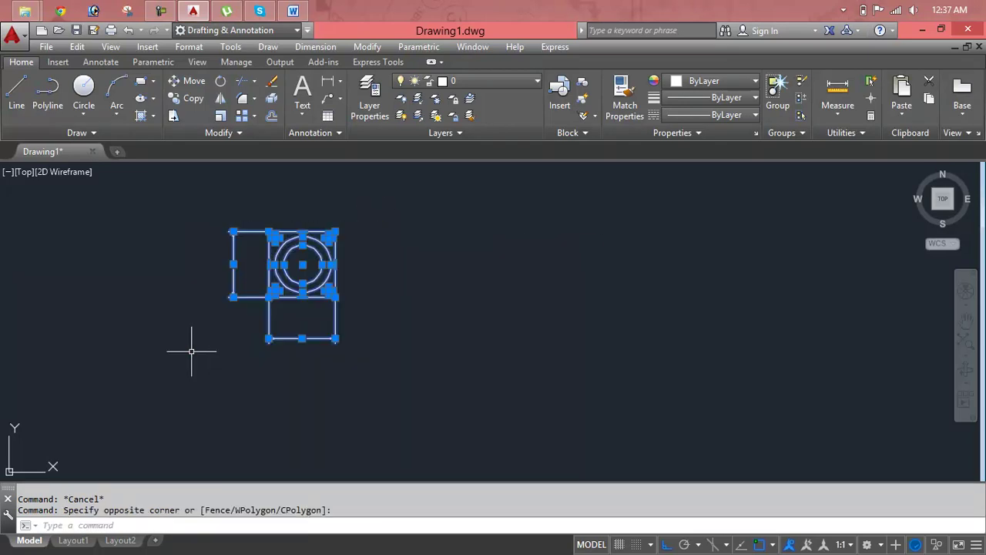
key("Delete")
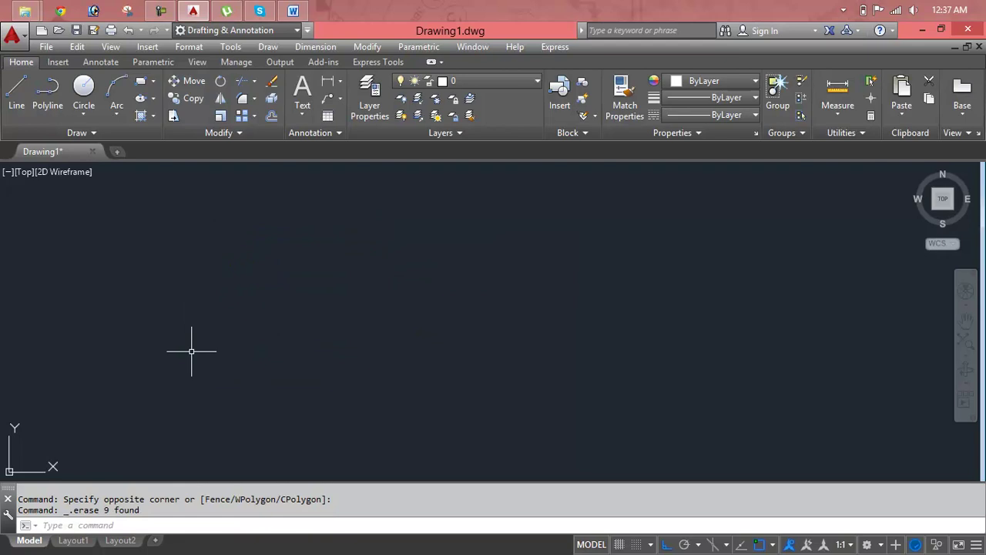